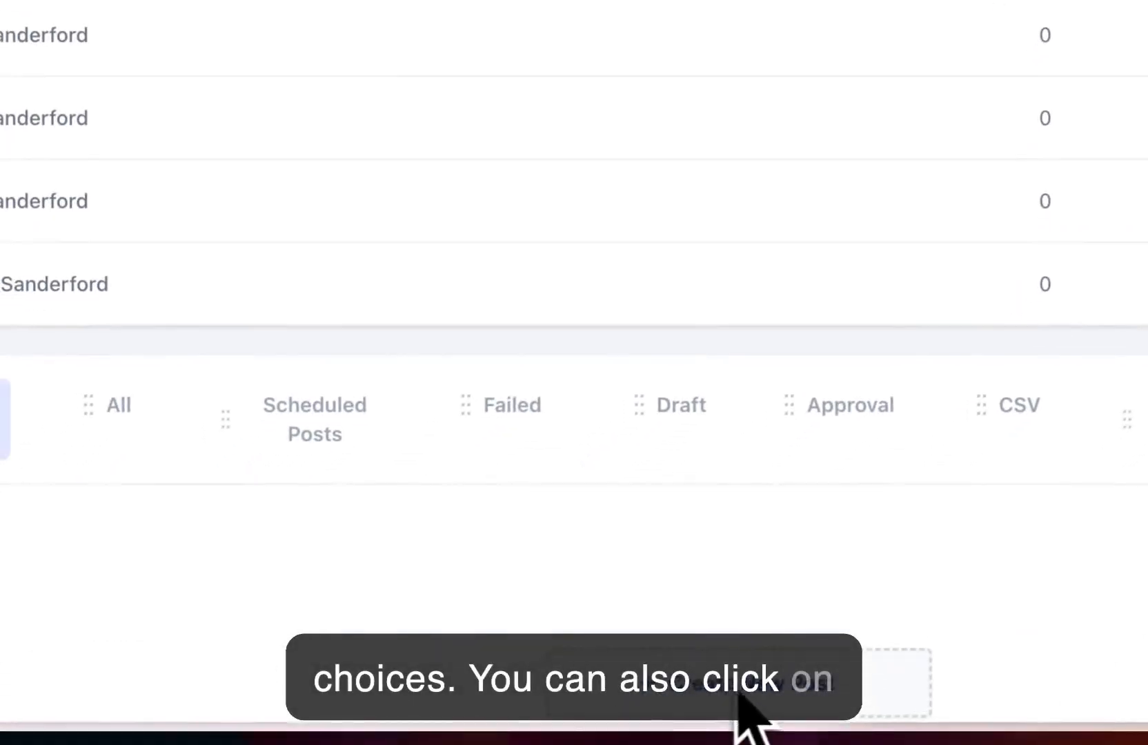
Look through the post list by status, viewing all posts and the recent posts
{"action": "left_click", "coordinate": [119, 407]}
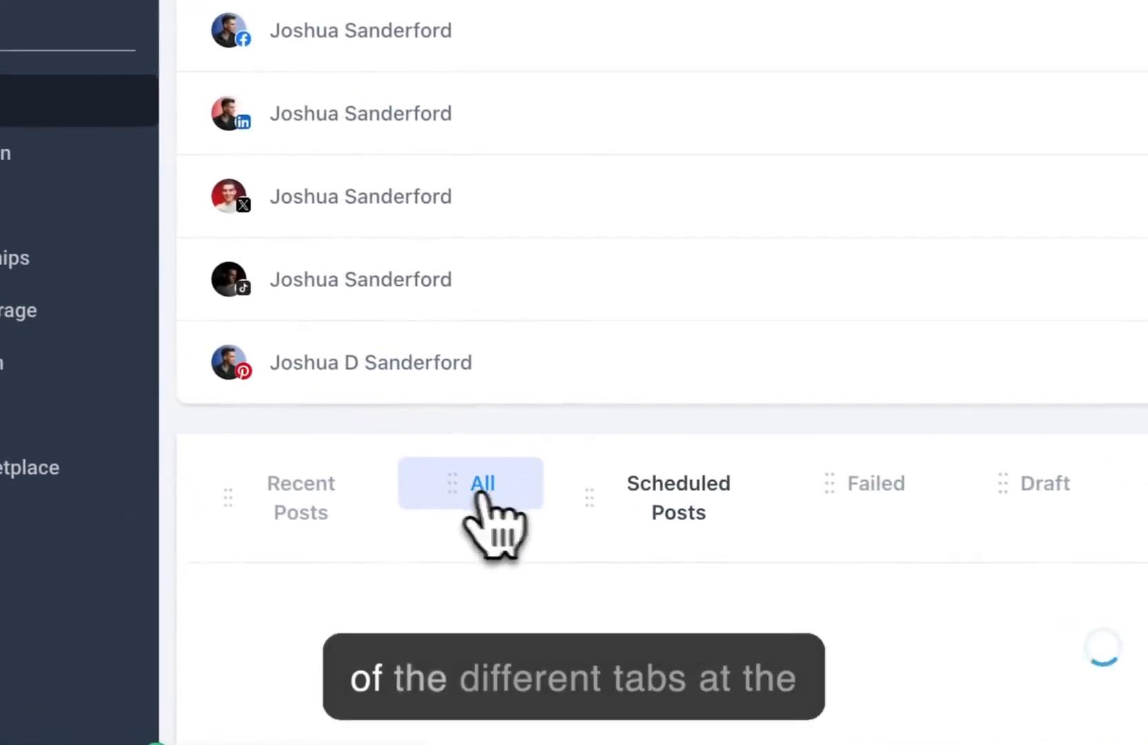
{"action": "left_click", "coordinate": [318, 428]}
{"action": "left_click", "coordinate": [313, 507]}
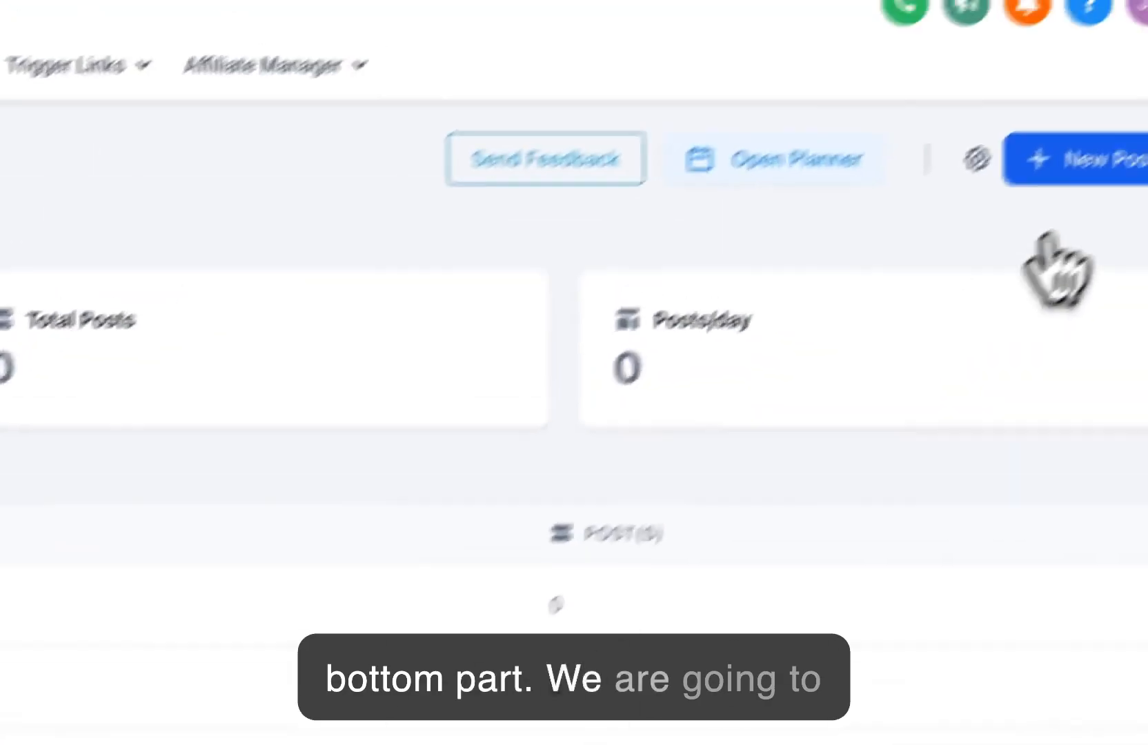
Create a new social post and select all connected social accounts as its destinations
{"action": "left_click", "coordinate": [1085, 160]}
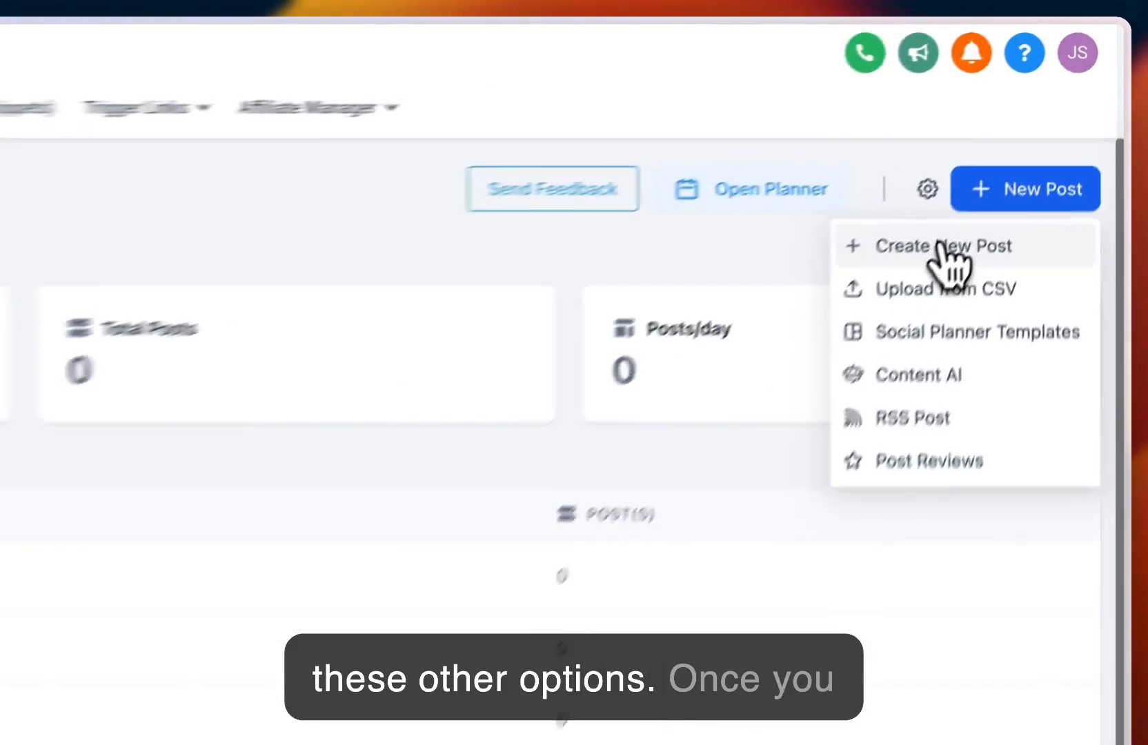
{"action": "left_click", "coordinate": [1024, 148]}
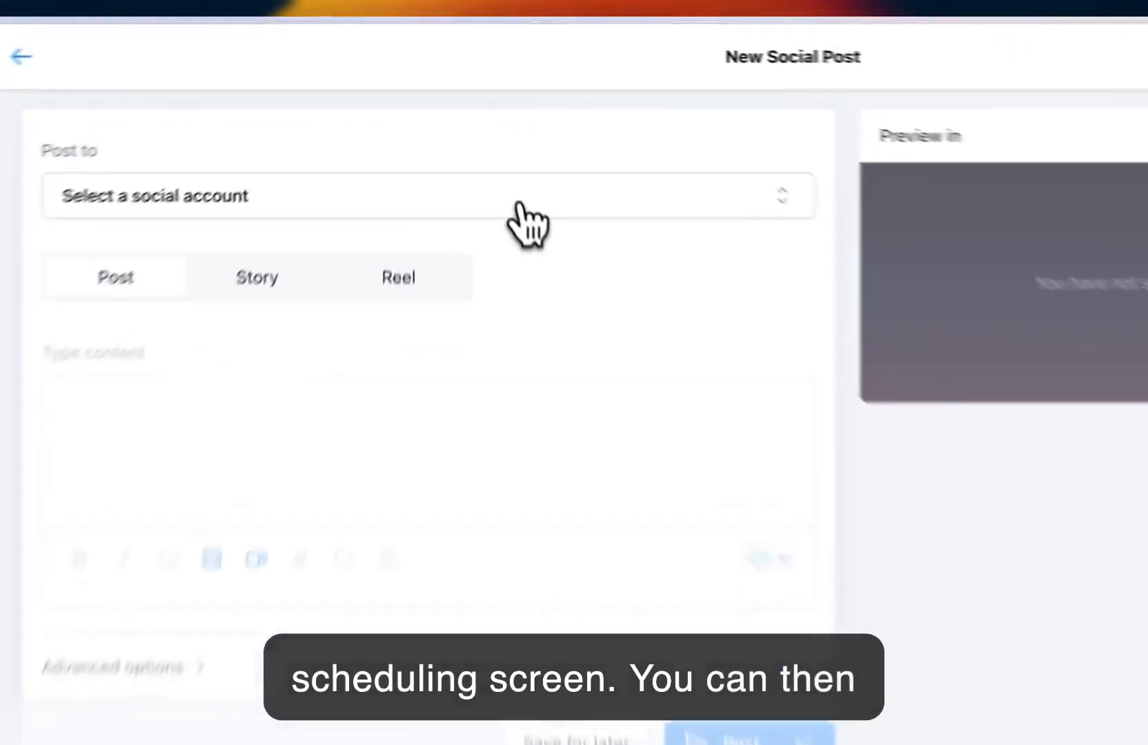
{"action": "left_click", "coordinate": [491, 121]}
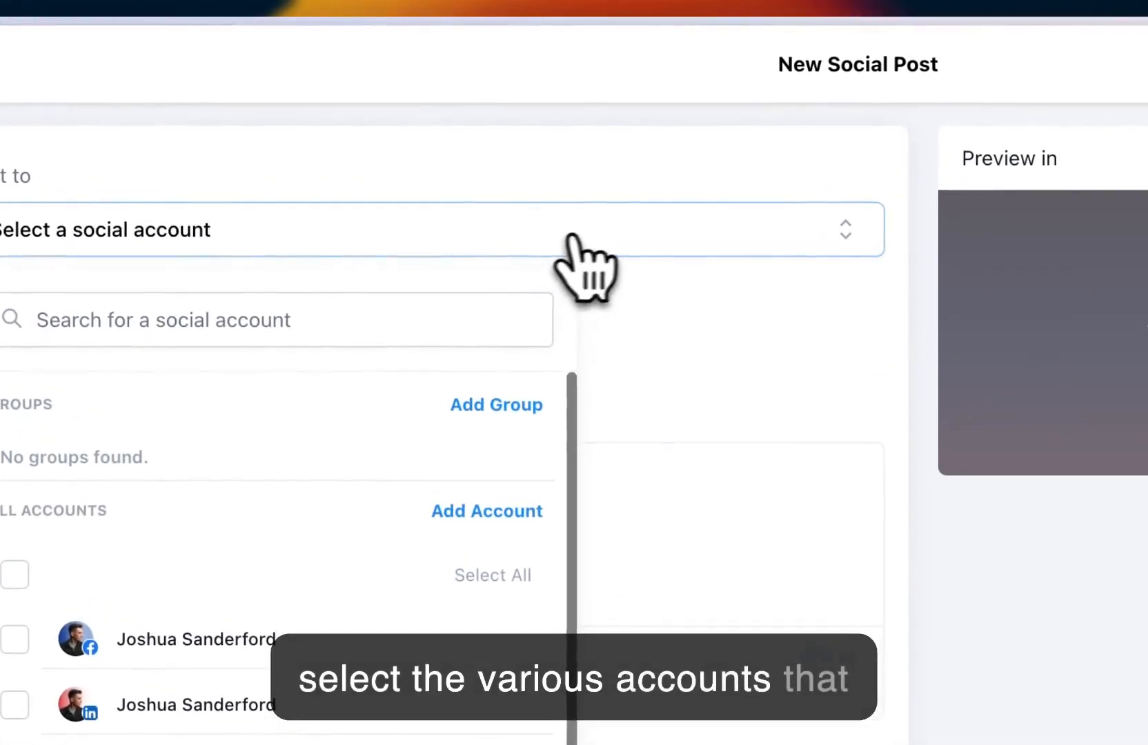
{"action": "left_click", "coordinate": [639, 230]}
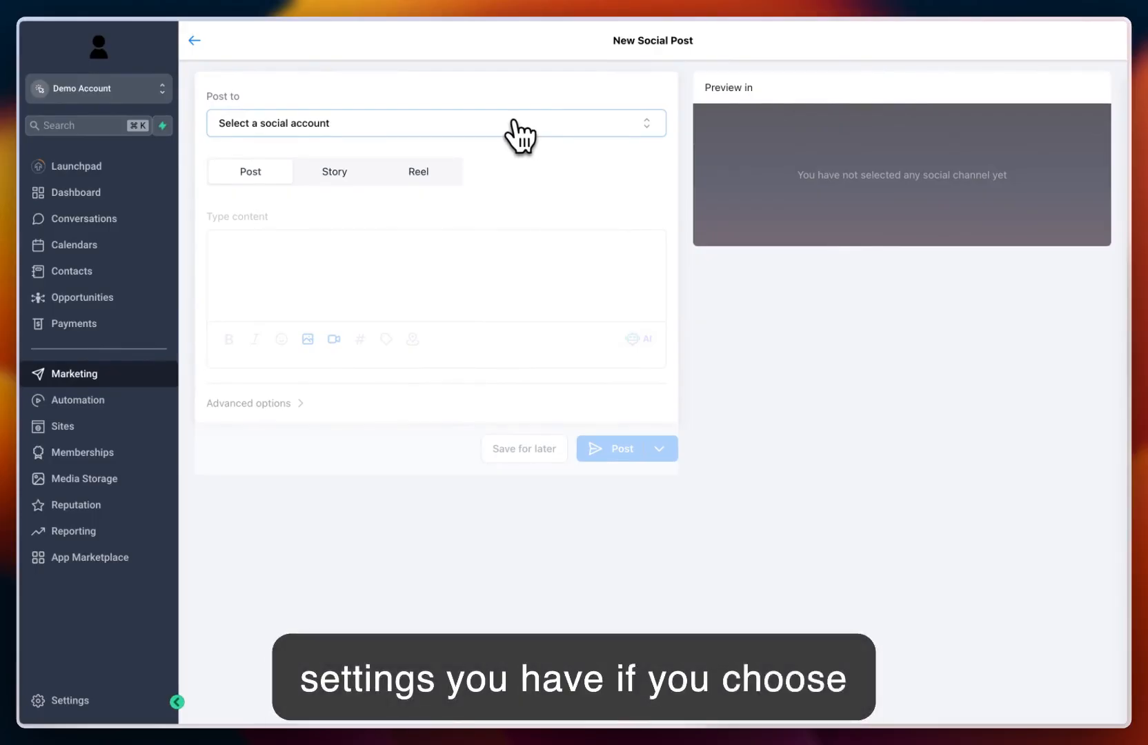
{"action": "left_click", "coordinate": [516, 125]}
{"action": "left_click", "coordinate": [229, 331]}
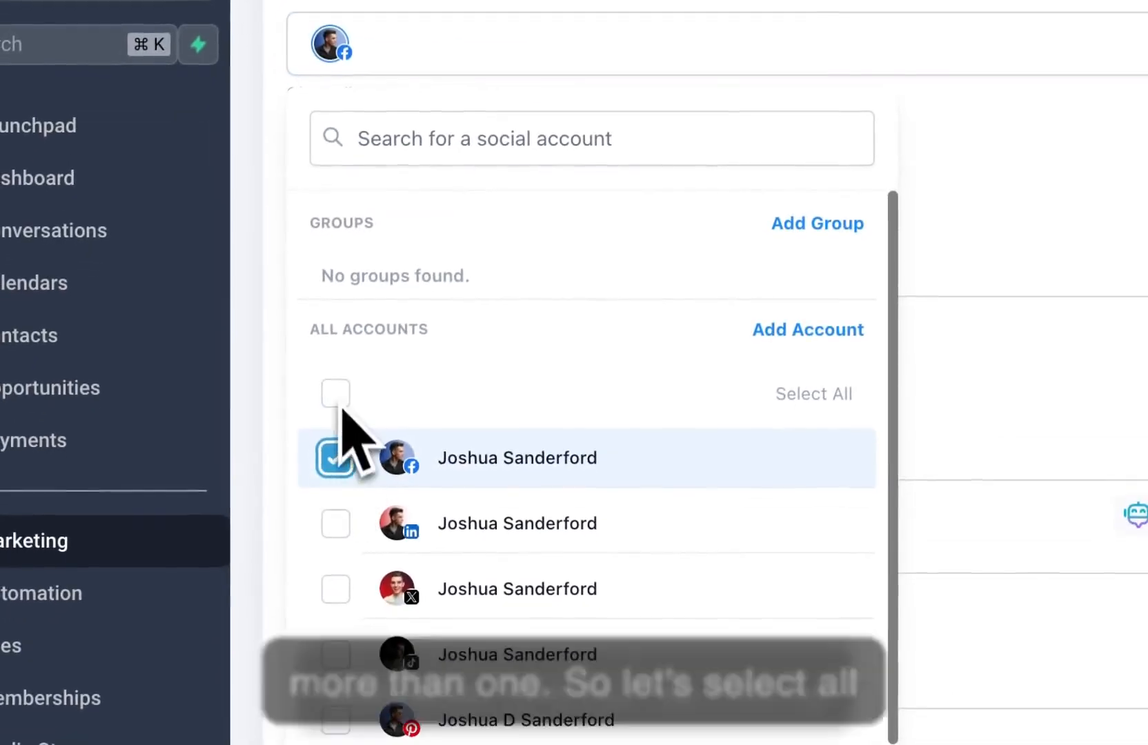
{"action": "left_click", "coordinate": [337, 399]}
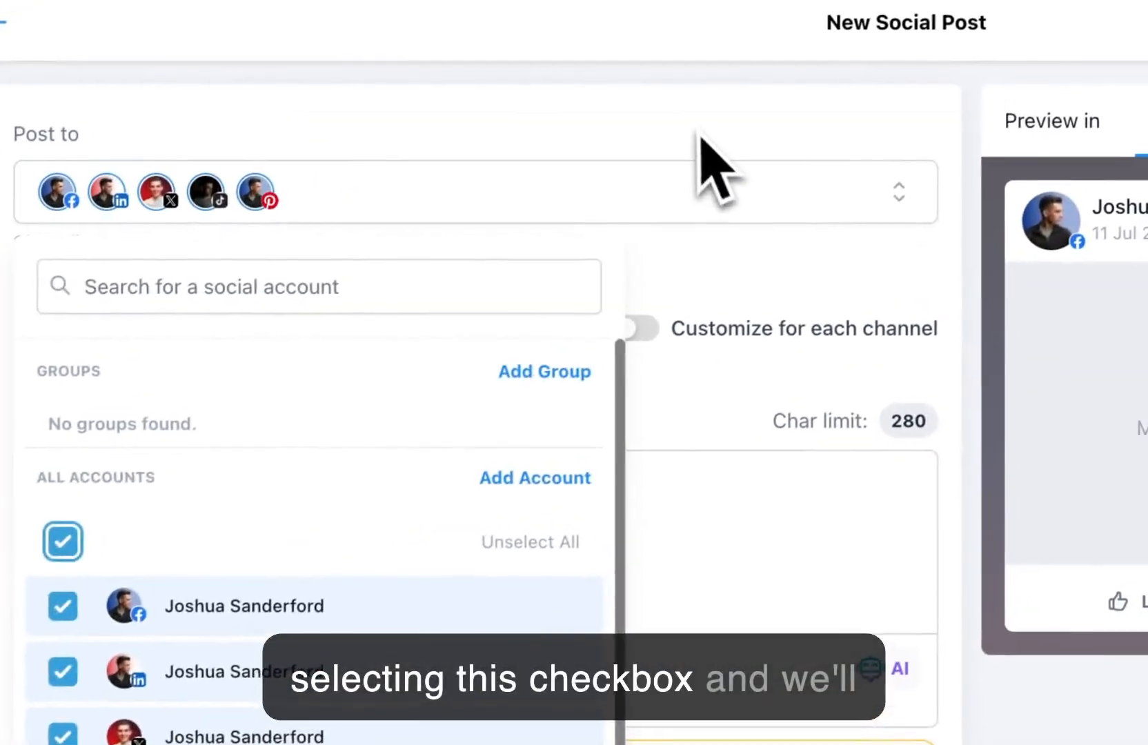
{"action": "left_click", "coordinate": [692, 136]}
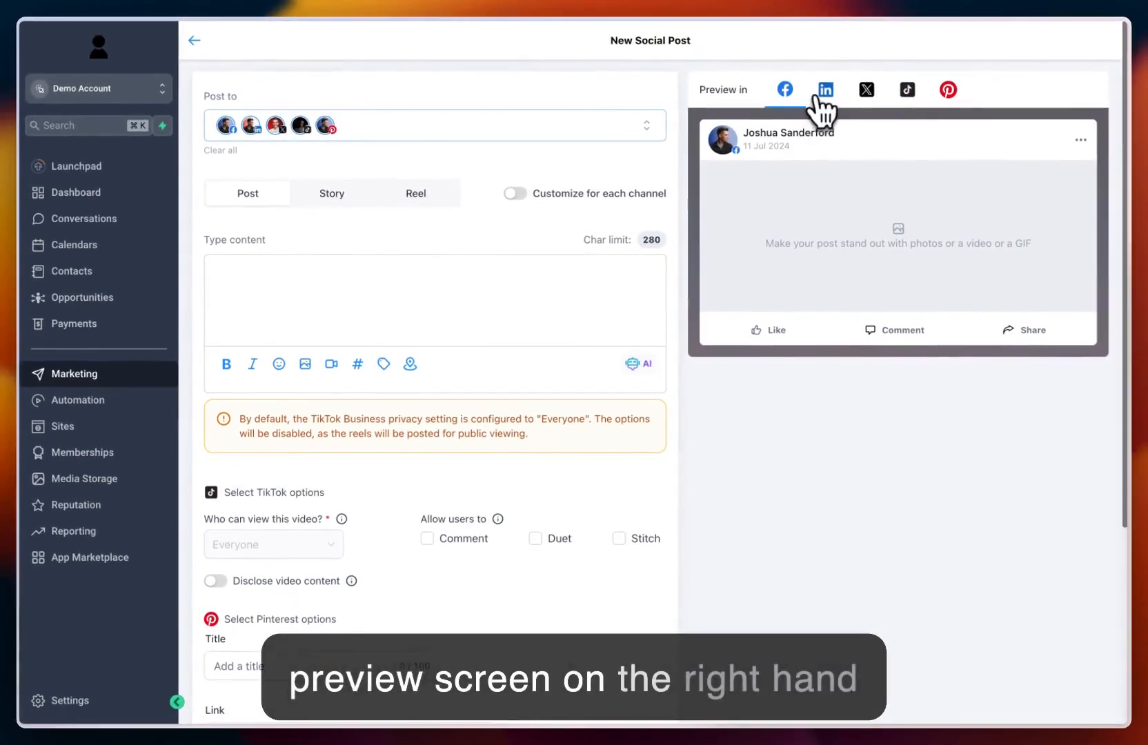
Preview the empty post for LinkedIn, X, TikTok and Pinterest, and return to the Facebook preview
{"action": "left_click", "coordinate": [825, 92]}
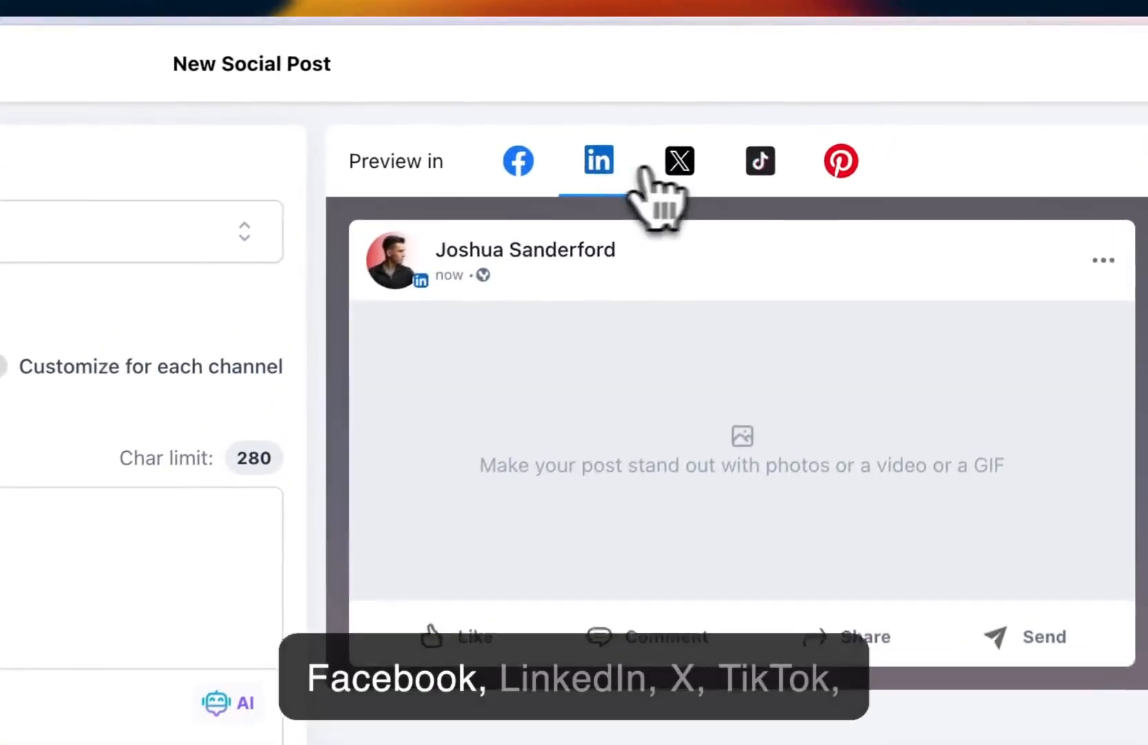
{"action": "left_click", "coordinate": [866, 91]}
{"action": "left_click", "coordinate": [757, 165]}
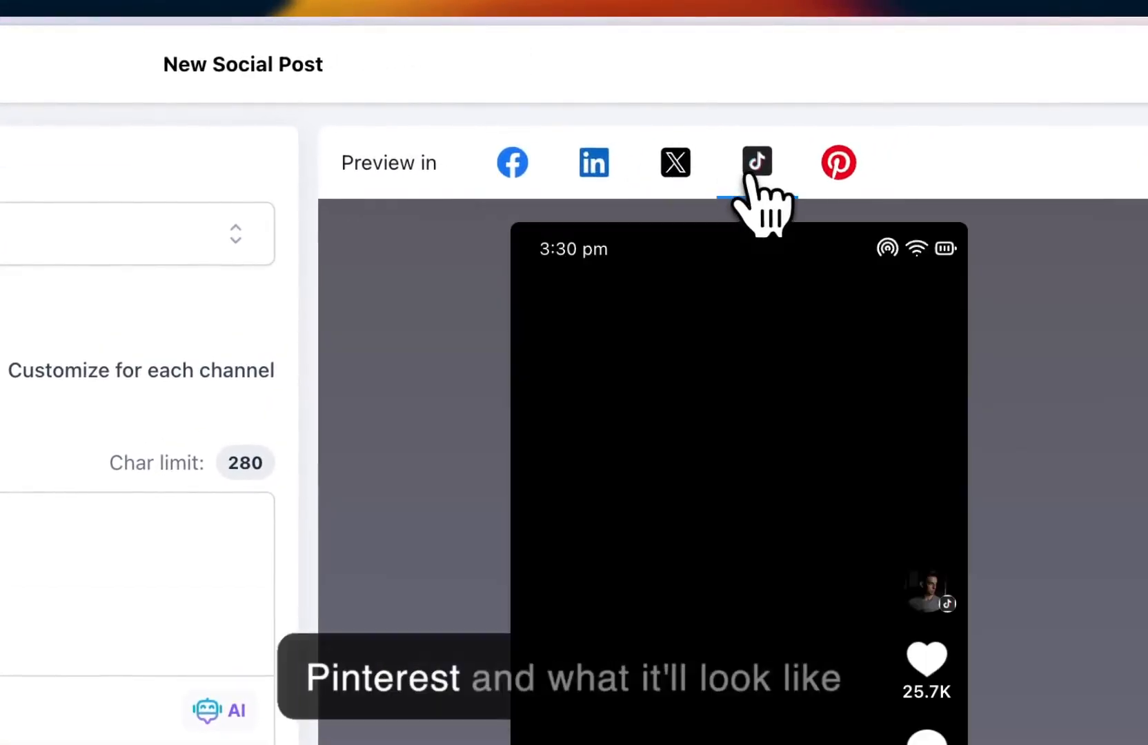
{"action": "left_click", "coordinate": [838, 165]}
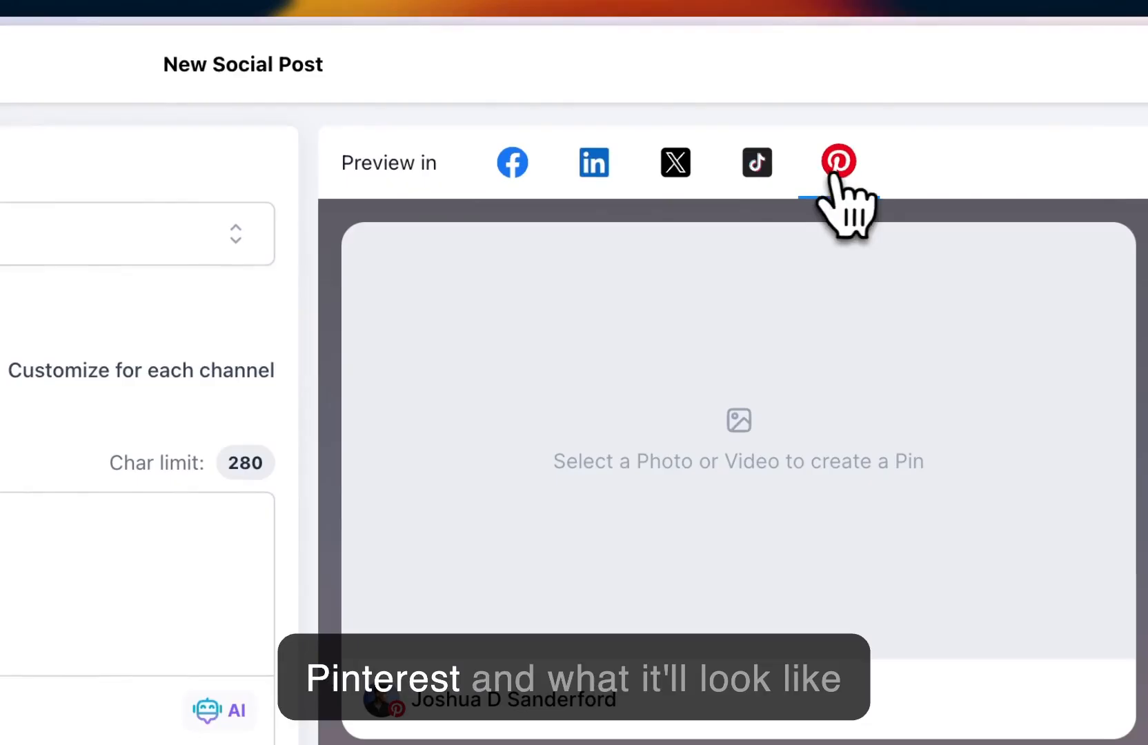
{"action": "left_click", "coordinate": [504, 174]}
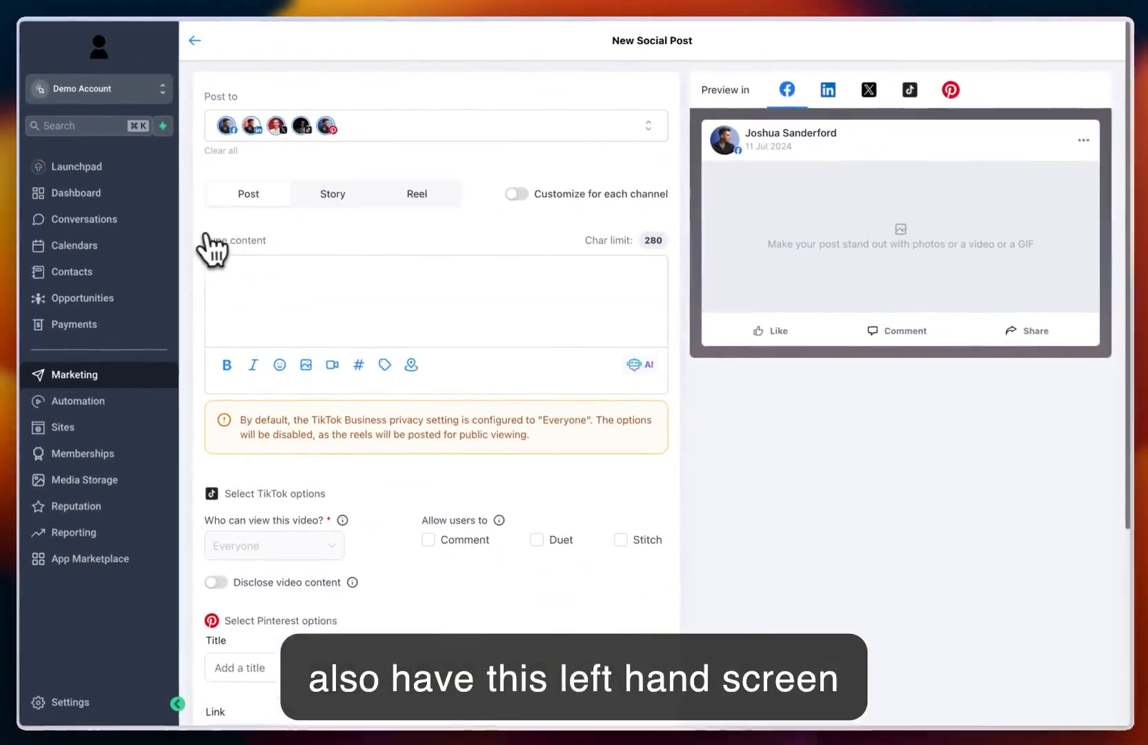
Review the post form's content, TikTok, Pinterest and follow-up comment settings, and return to the content area
{"action": "scroll", "coordinate": [210, 248], "scroll_direction": "down", "scroll_amount": 5}
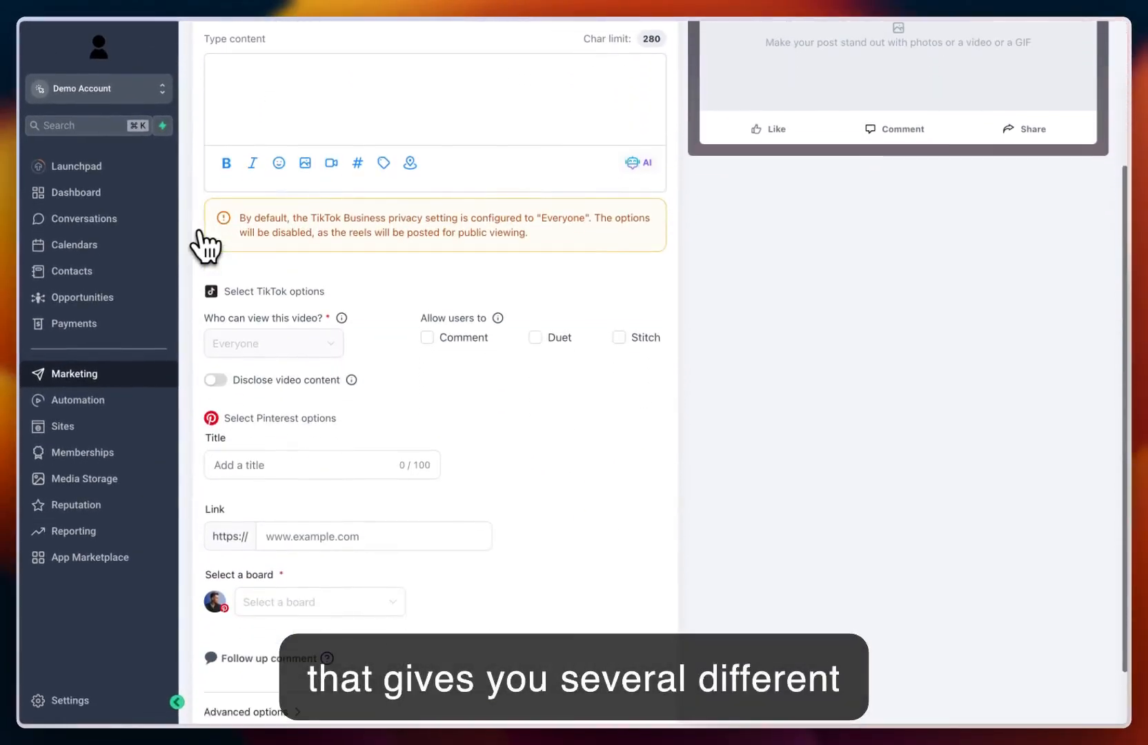
{"action": "scroll", "coordinate": [205, 245], "scroll_direction": "down", "scroll_amount": 2}
{"action": "scroll", "coordinate": [205, 245], "scroll_direction": "up", "scroll_amount": 7}
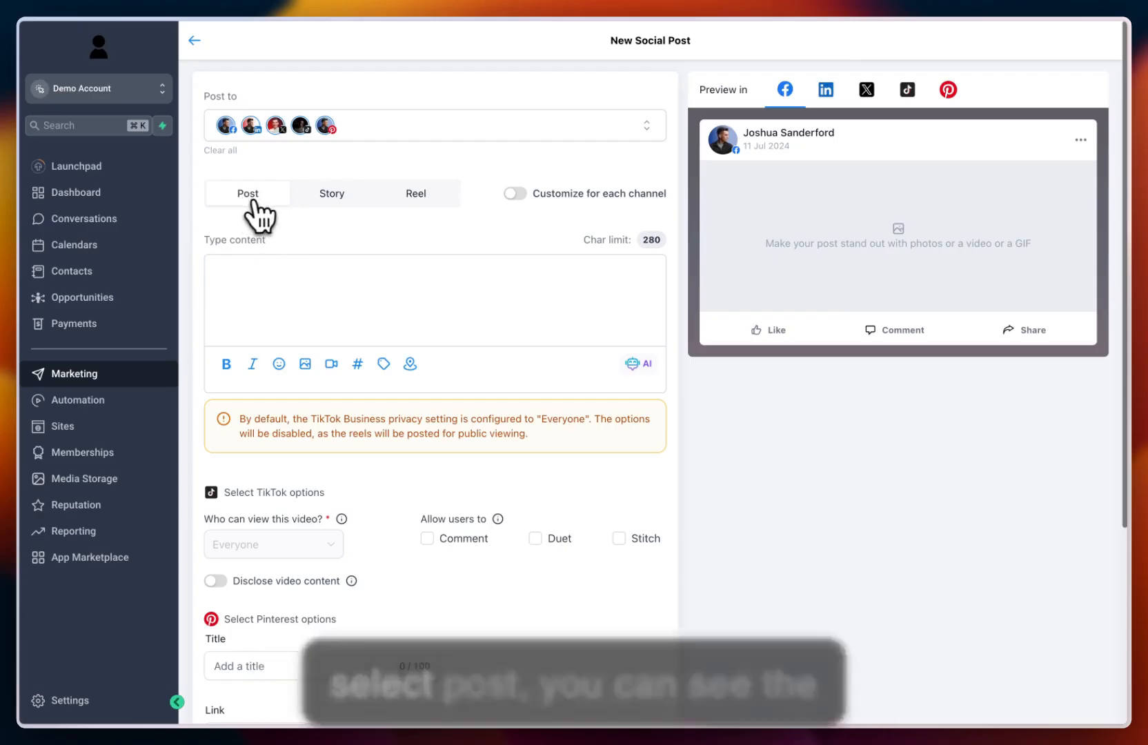
{"action": "left_click", "coordinate": [238, 288]}
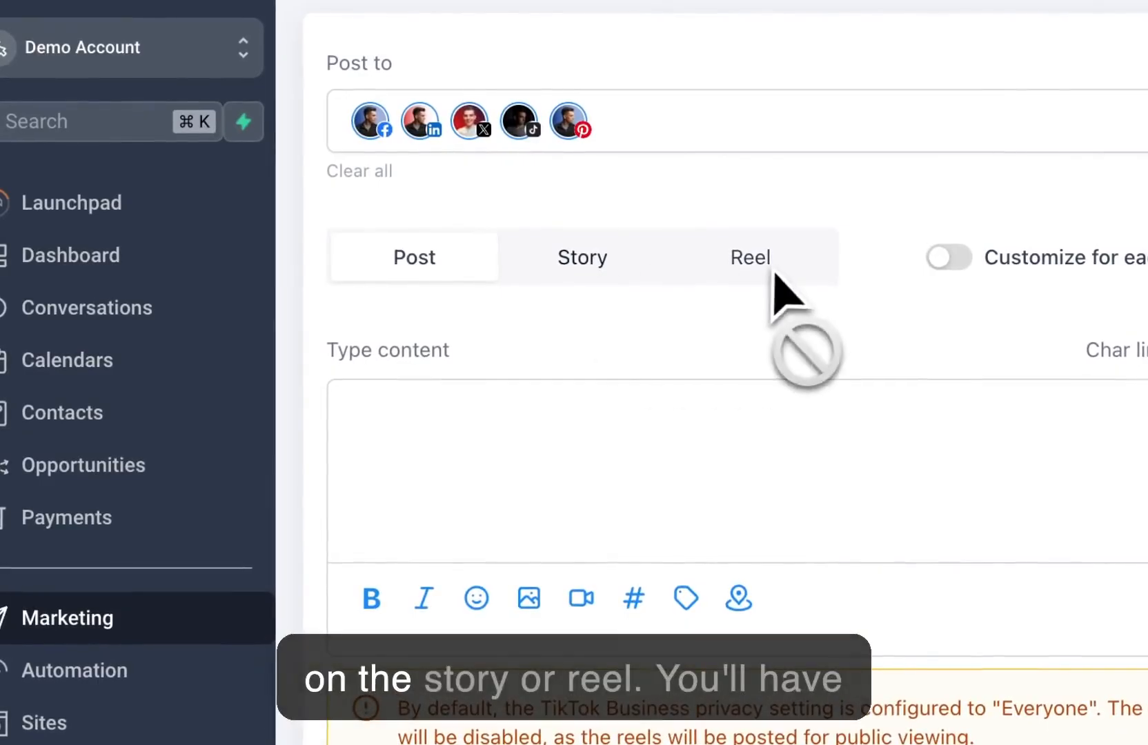
Limit the post's destinations to the Facebook account only
{"action": "left_click", "coordinate": [700, 136]}
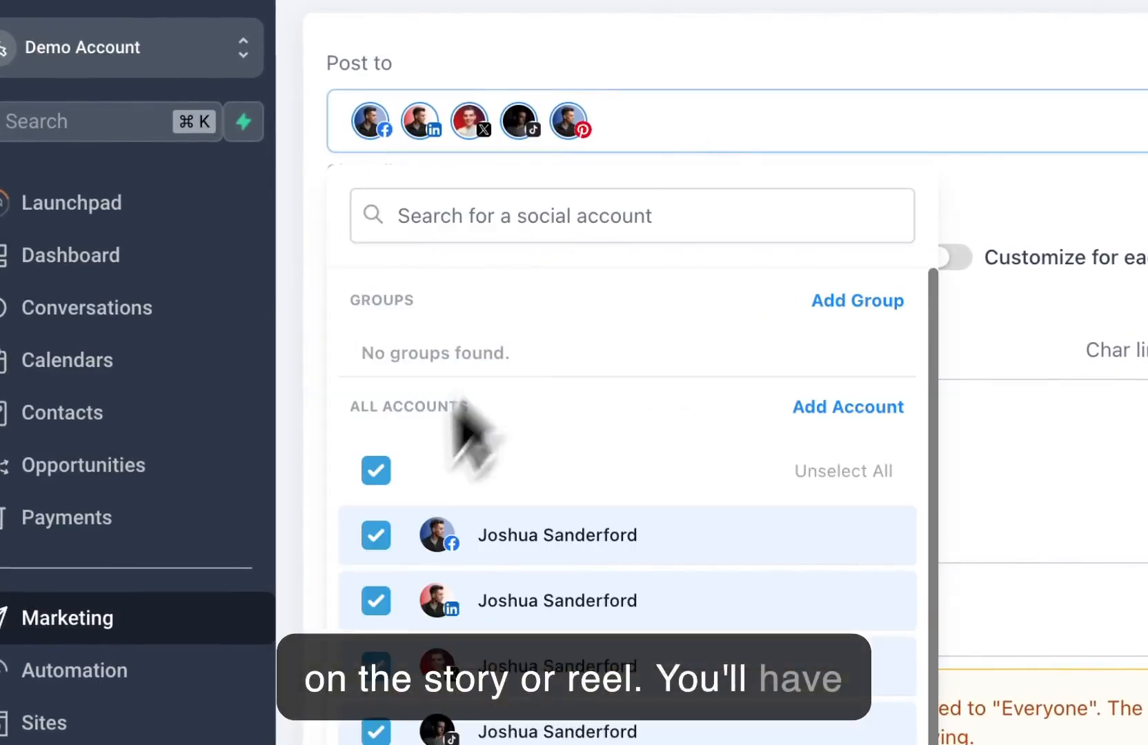
{"action": "left_click", "coordinate": [376, 472]}
{"action": "left_click", "coordinate": [379, 536]}
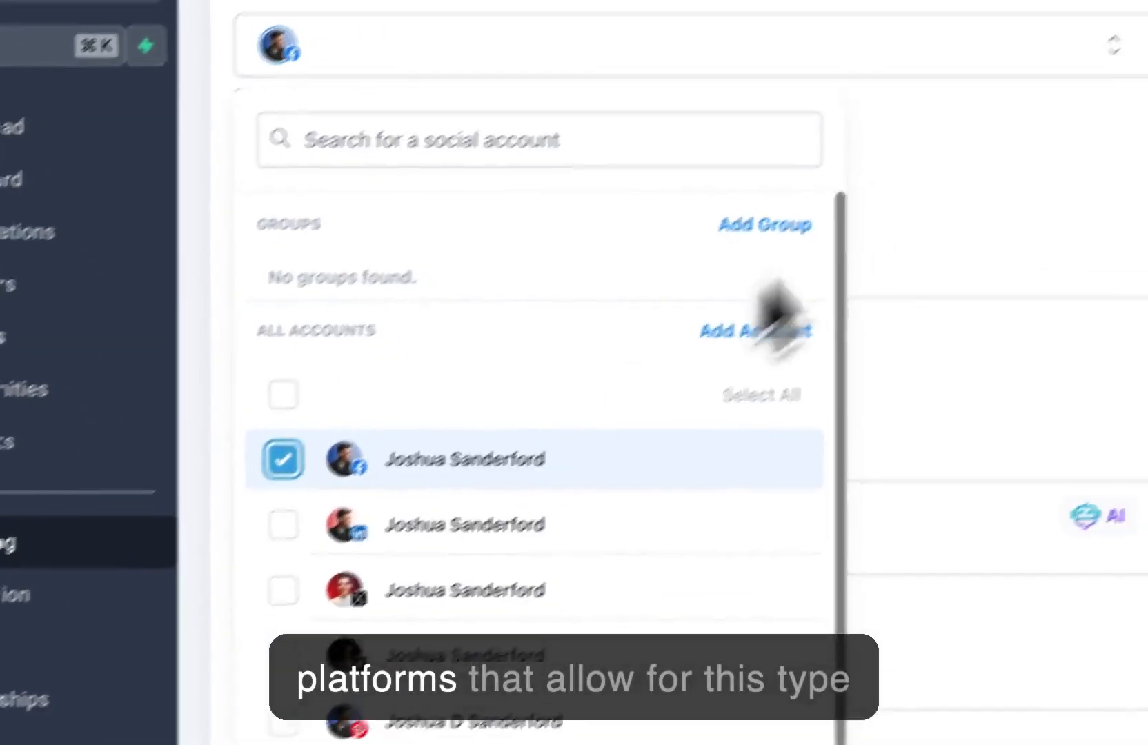
{"action": "left_click", "coordinate": [1039, 267]}
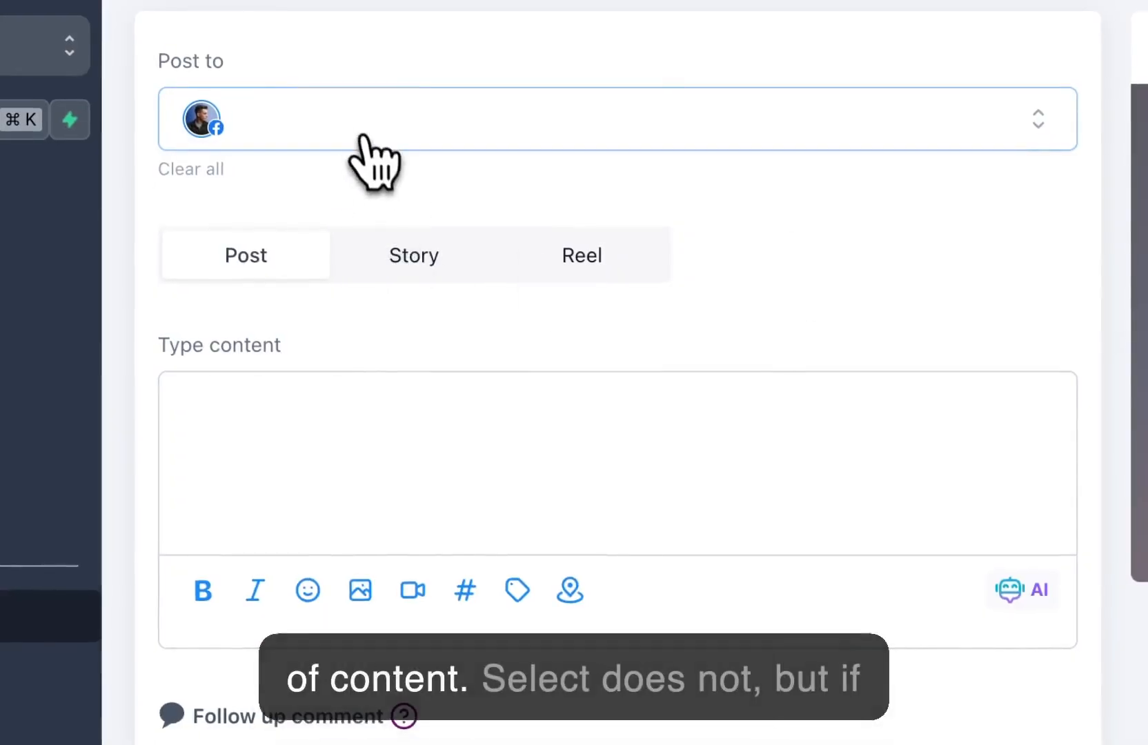
Deselect the Facebook account and select all social accounts for the post again
{"action": "left_click", "coordinate": [360, 136]}
{"action": "left_click", "coordinate": [314, 339]}
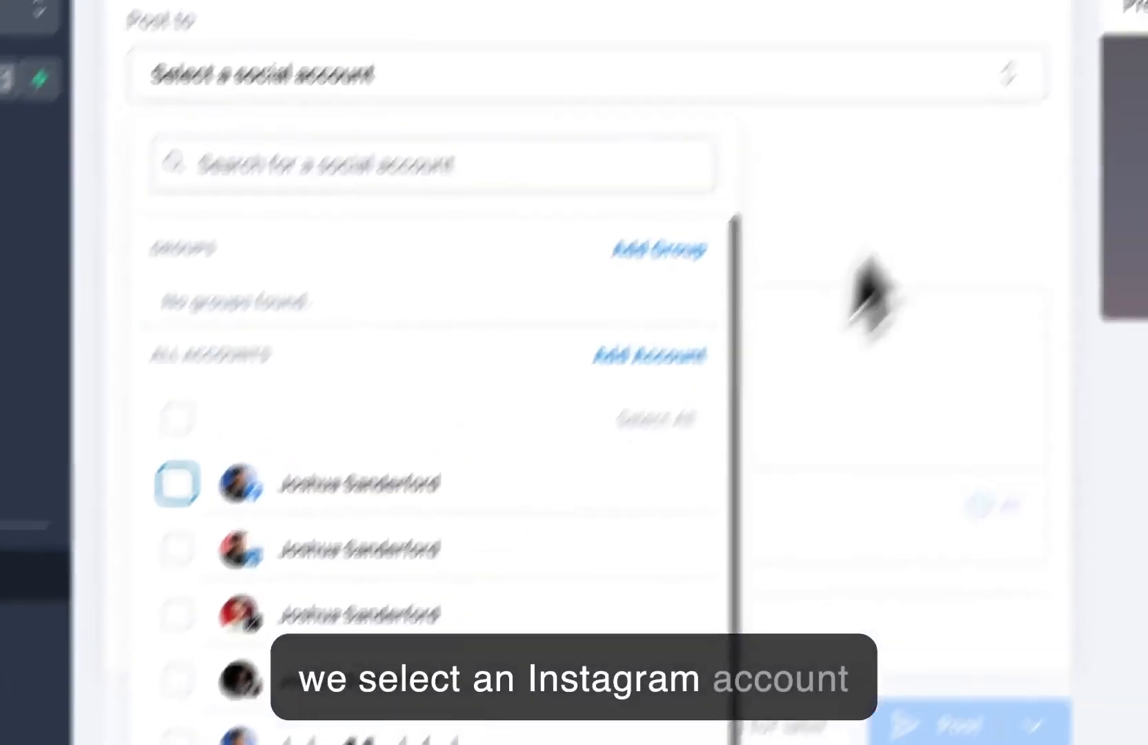
{"action": "left_click", "coordinate": [1004, 111]}
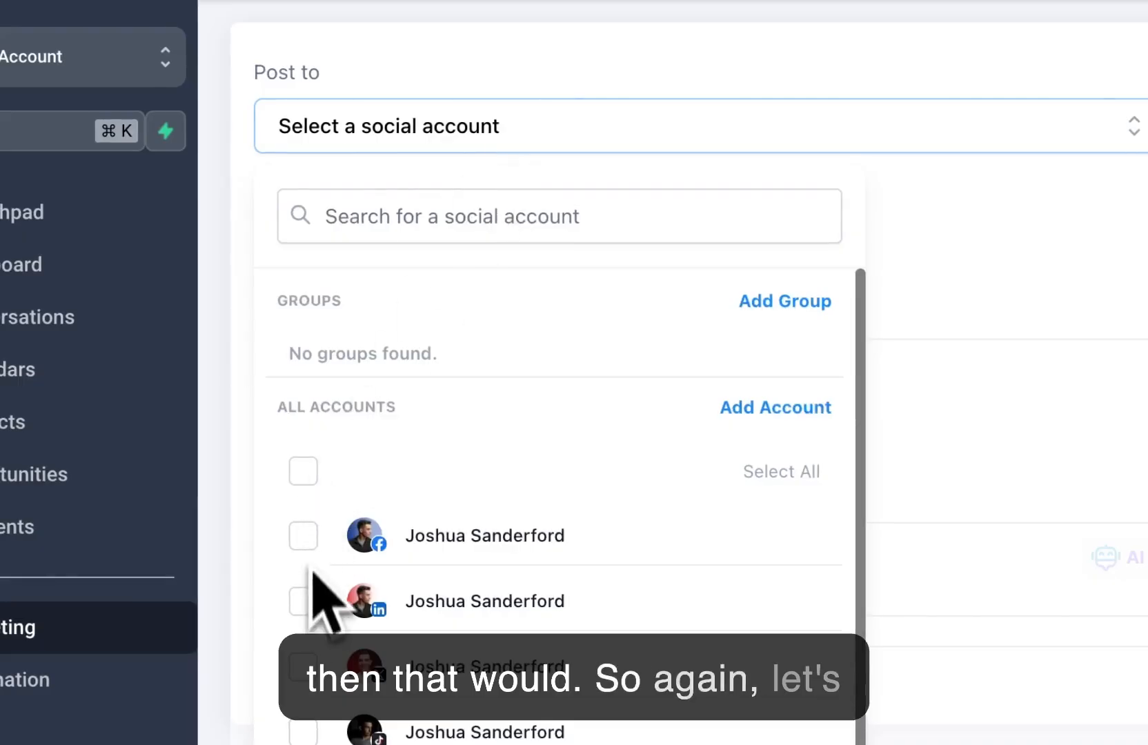
{"action": "left_click", "coordinate": [303, 471]}
{"action": "left_click", "coordinate": [890, 242]}
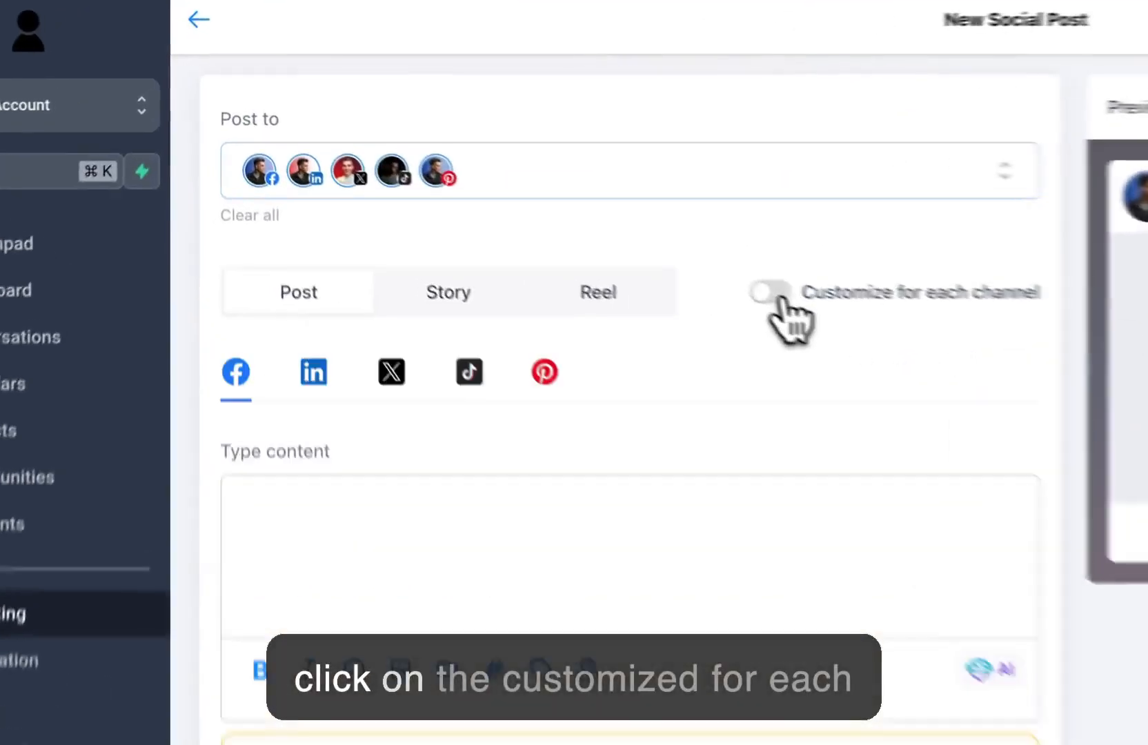
Try customizing the post for each channel, view the LinkedIn and X versions, and disable the customization
{"action": "left_click", "coordinate": [514, 194]}
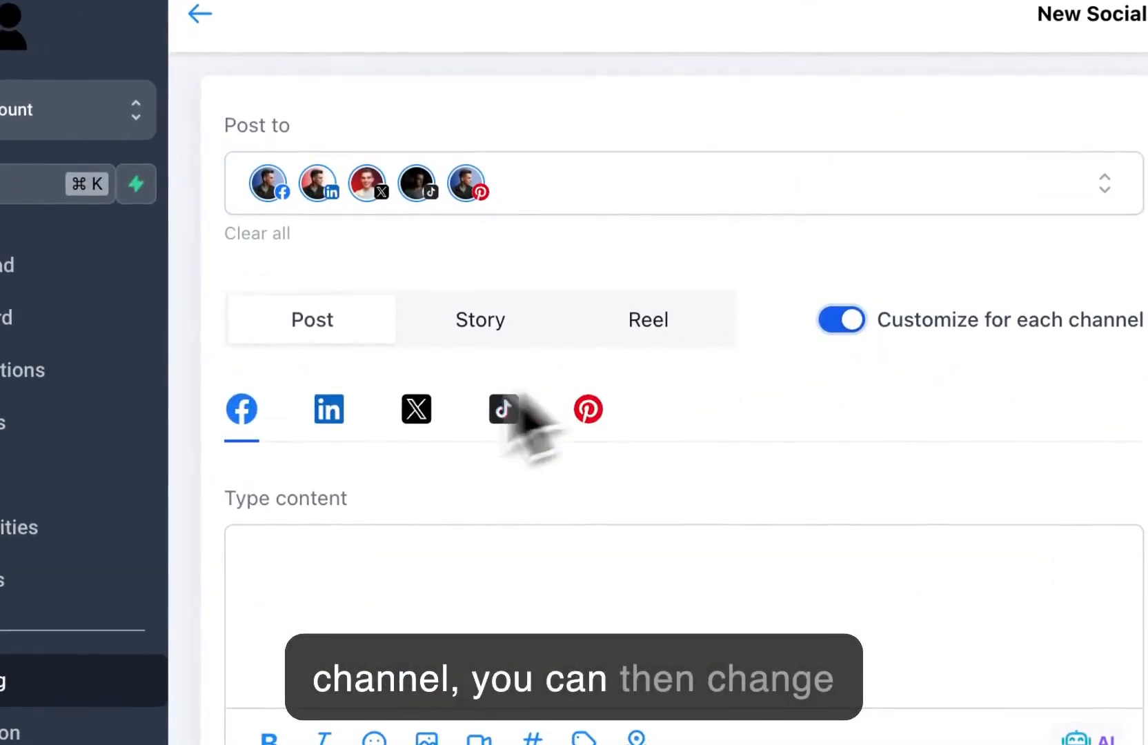
{"action": "left_click", "coordinate": [329, 424]}
{"action": "left_click", "coordinate": [414, 414]}
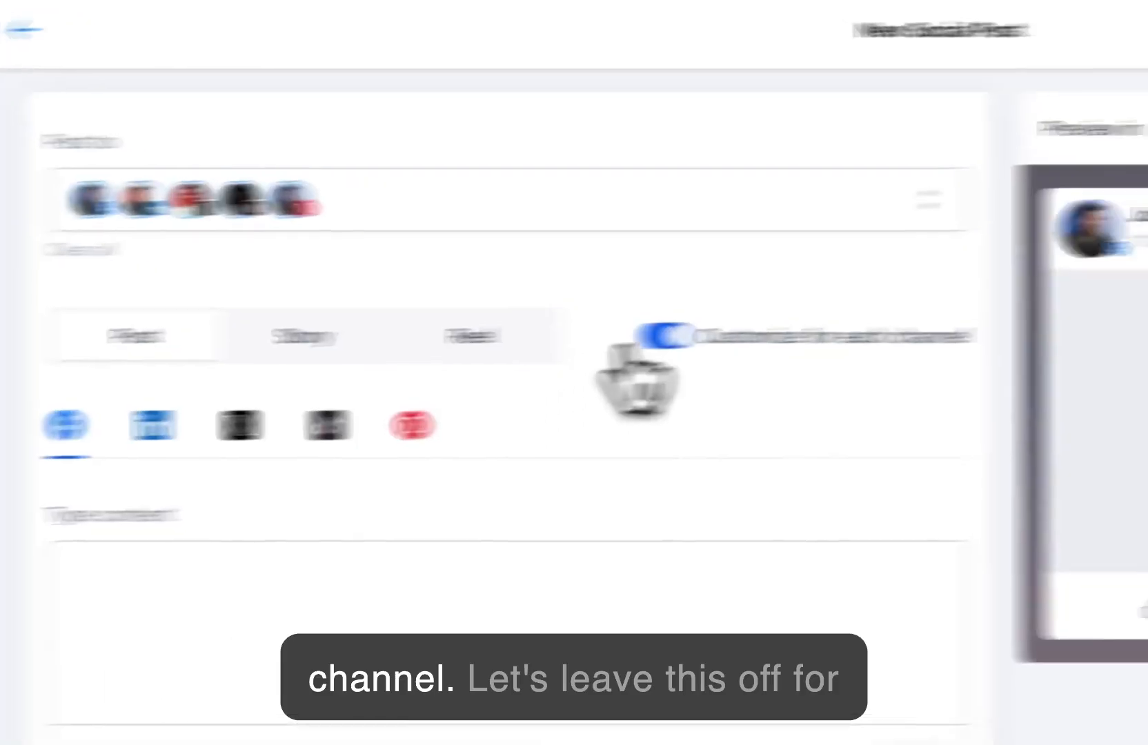
{"action": "left_click", "coordinate": [841, 319]}
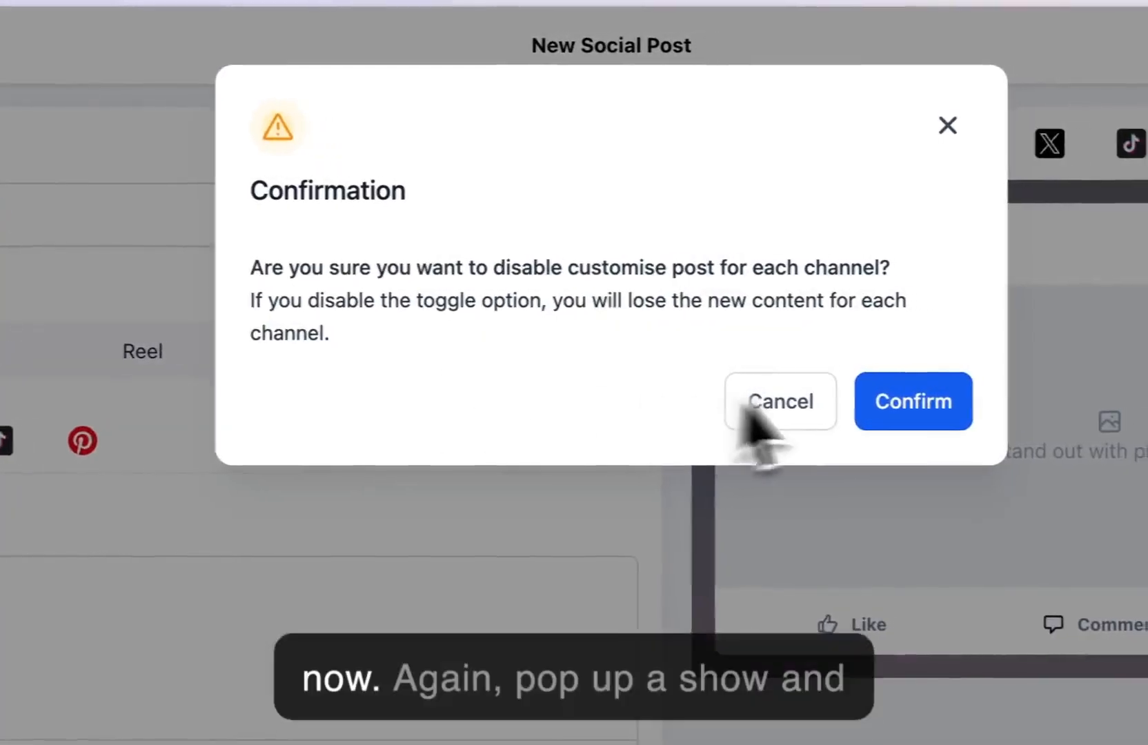
{"action": "left_click", "coordinate": [900, 403]}
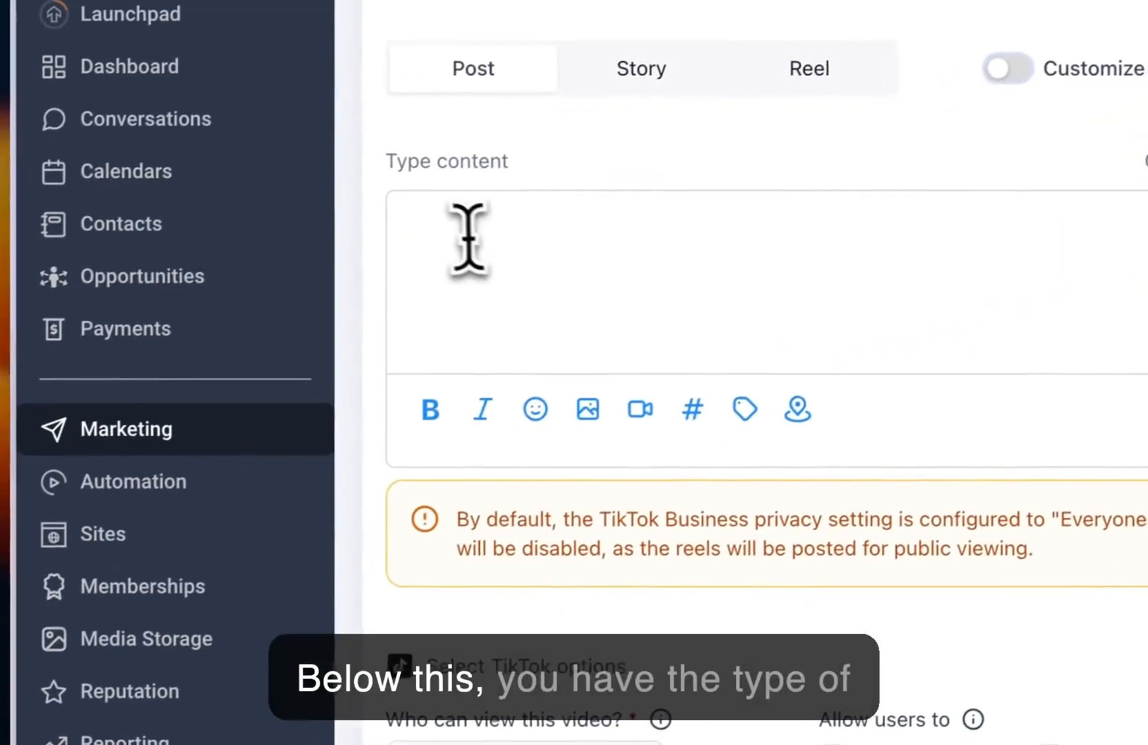
Examine the content formatting tools and the TikTok options, including the explanation of disclosing video content
{"action": "left_click", "coordinate": [457, 238]}
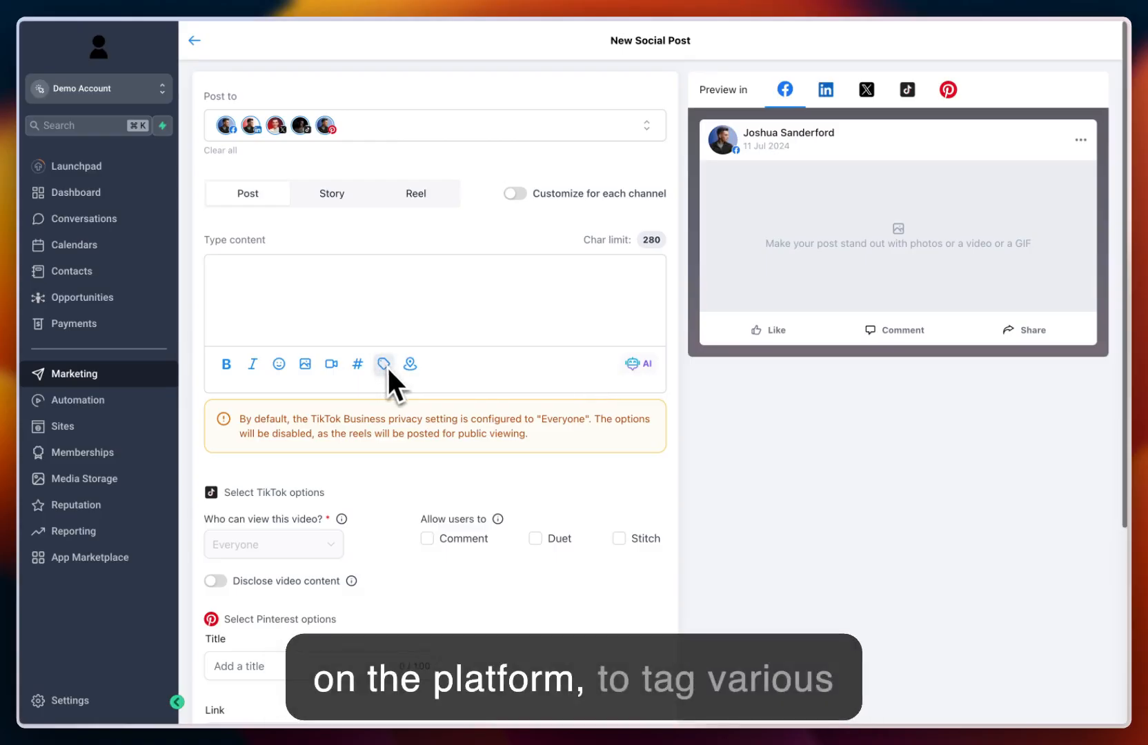
{"action": "scroll", "coordinate": [384, 459], "scroll_direction": "down", "scroll_amount": 3}
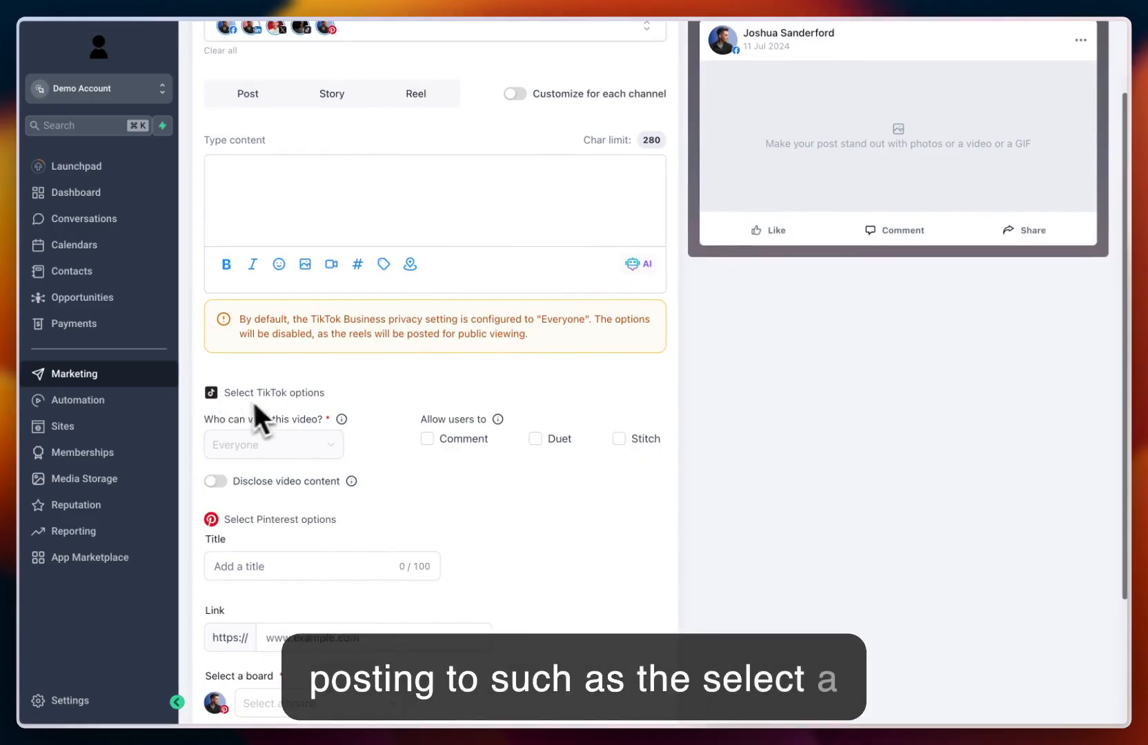
{"action": "left_click_drag", "start_coordinate": [420, 419], "coordinate": [474, 420]}
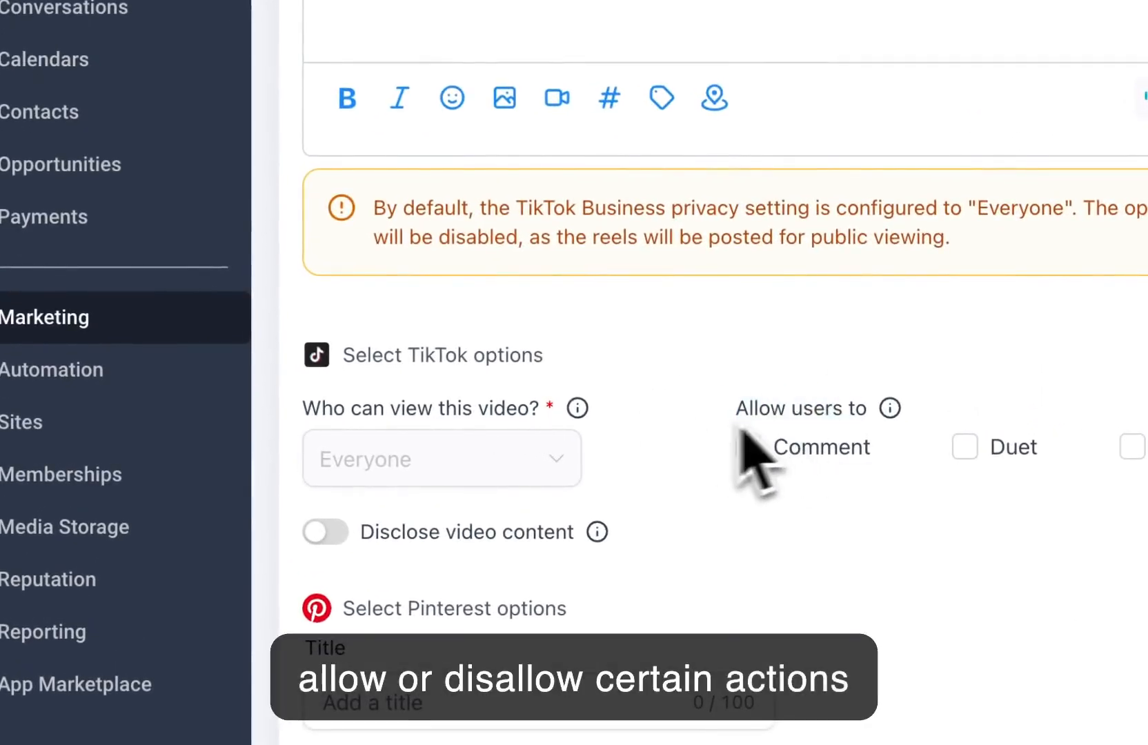
{"action": "left_click_drag", "start_coordinate": [340, 355], "coordinate": [582, 380]}
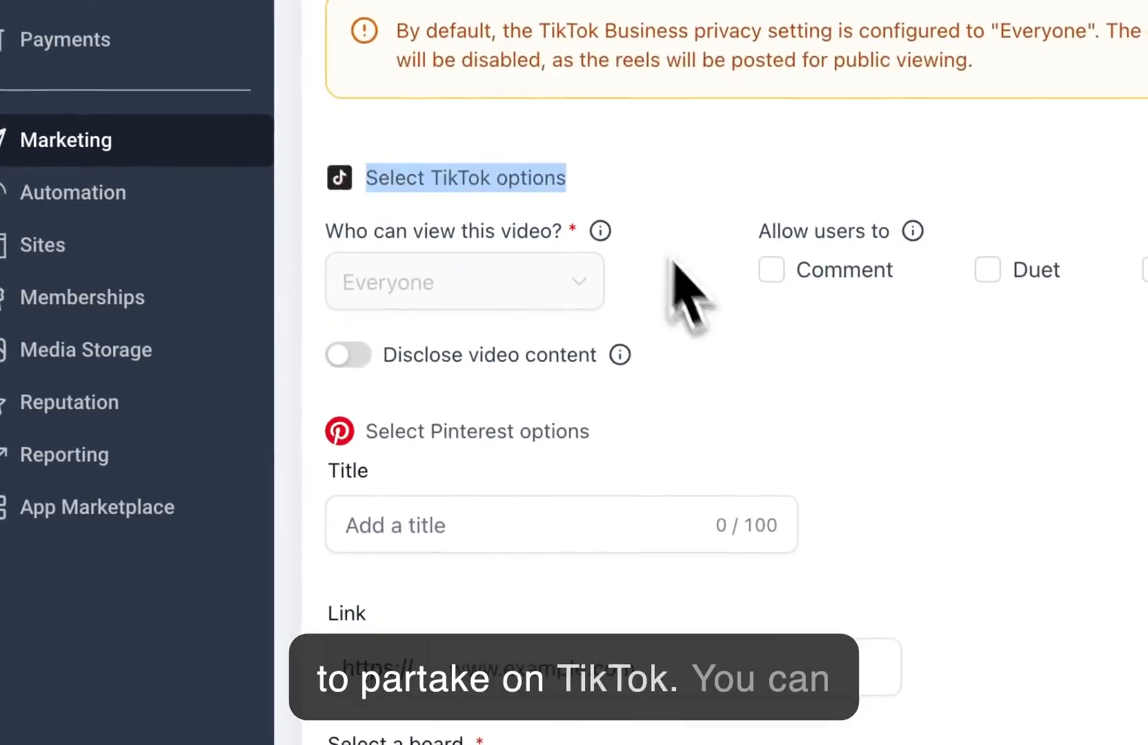
{"action": "scroll", "coordinate": [673, 262], "scroll_direction": "down", "scroll_amount": 2}
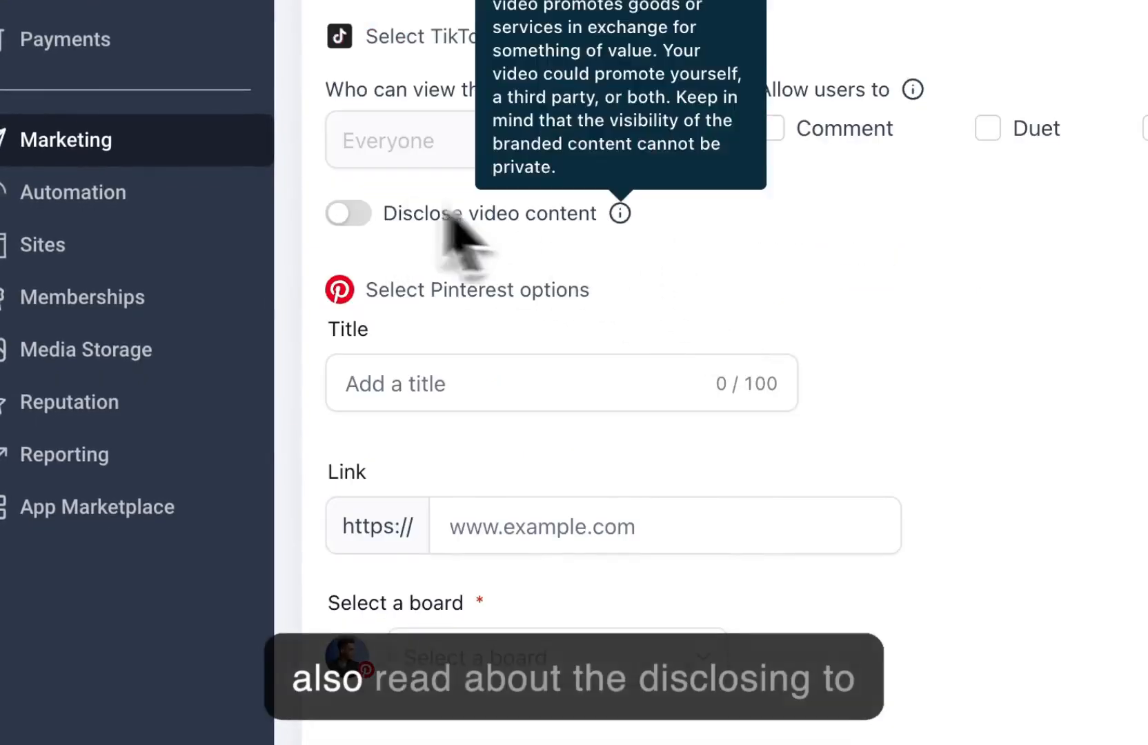
{"action": "mouse_move", "coordinate": [623, 230]}
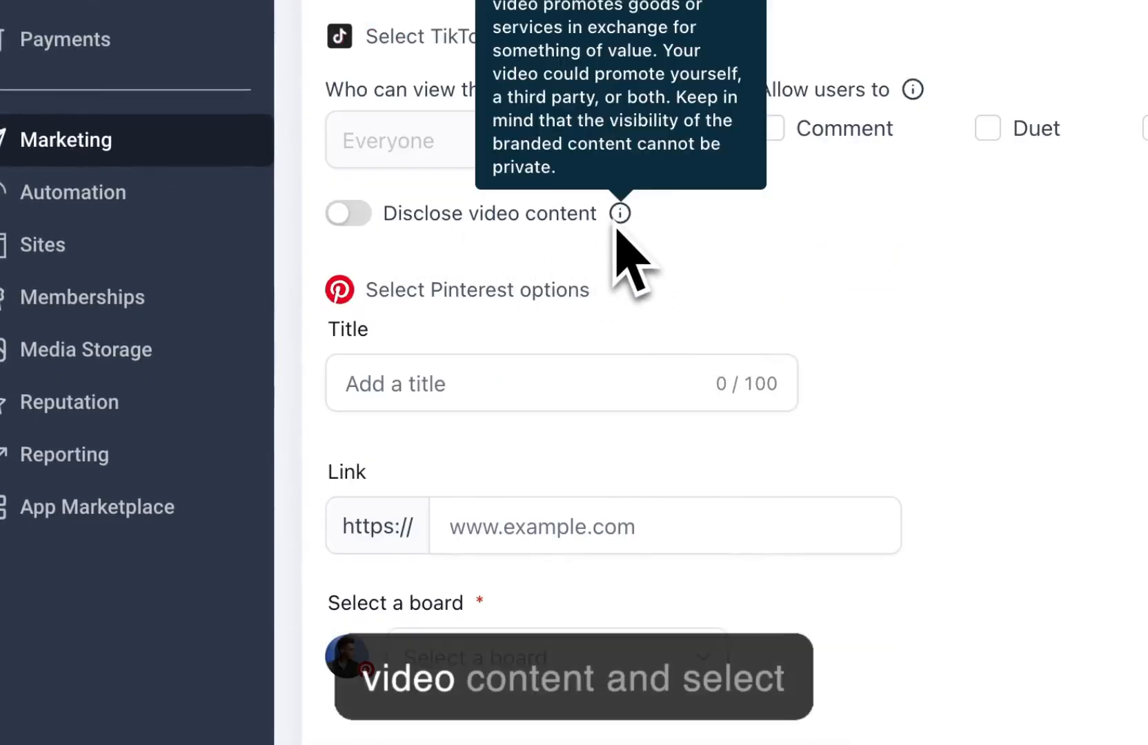
Examine the Pinterest options for the post's title, link and board
{"action": "left_click_drag", "start_coordinate": [365, 290], "coordinate": [640, 309]}
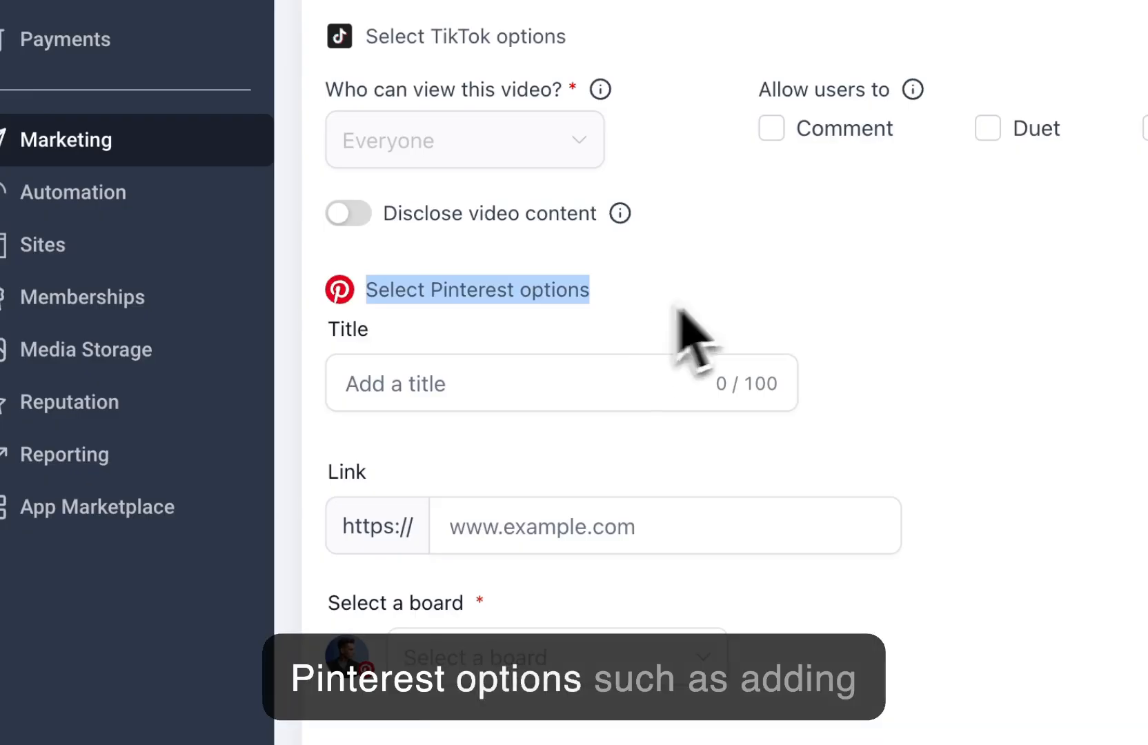
{"action": "left_click", "coordinate": [759, 285]}
{"action": "left_click", "coordinate": [435, 376]}
{"action": "scroll", "coordinate": [432, 381], "scroll_direction": "down", "scroll_amount": 2}
{"action": "left_click", "coordinate": [521, 399]}
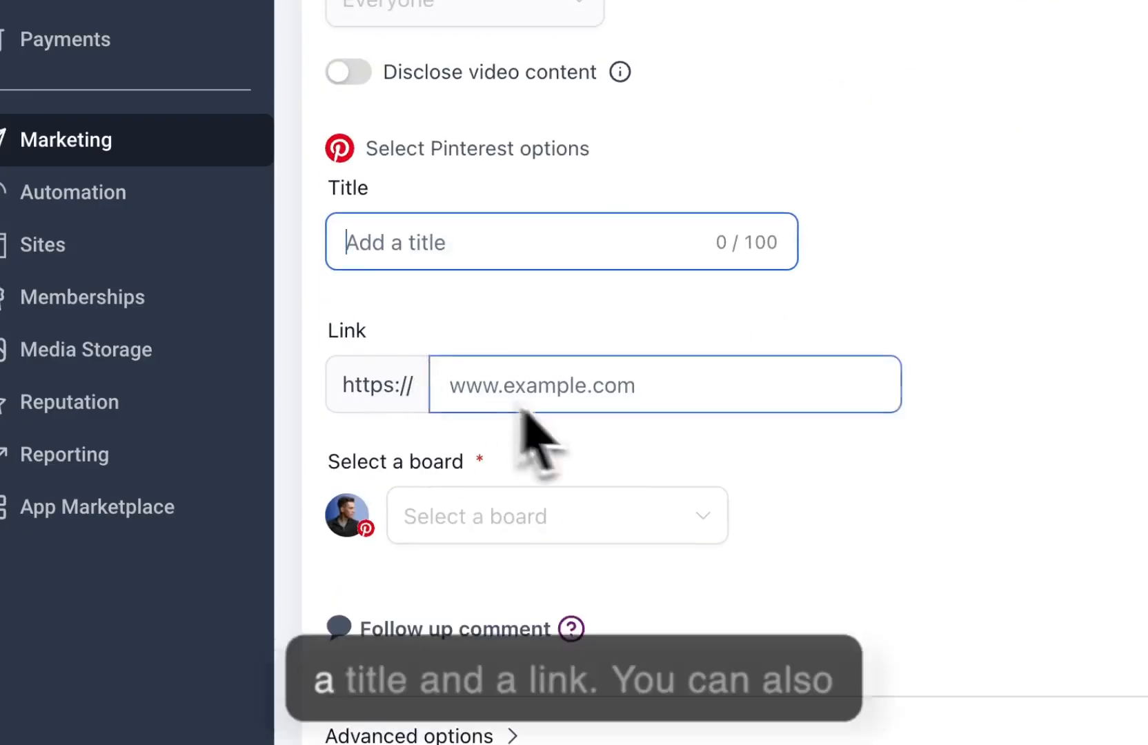
{"action": "scroll", "coordinate": [627, 393], "scroll_direction": "down", "scroll_amount": 1}
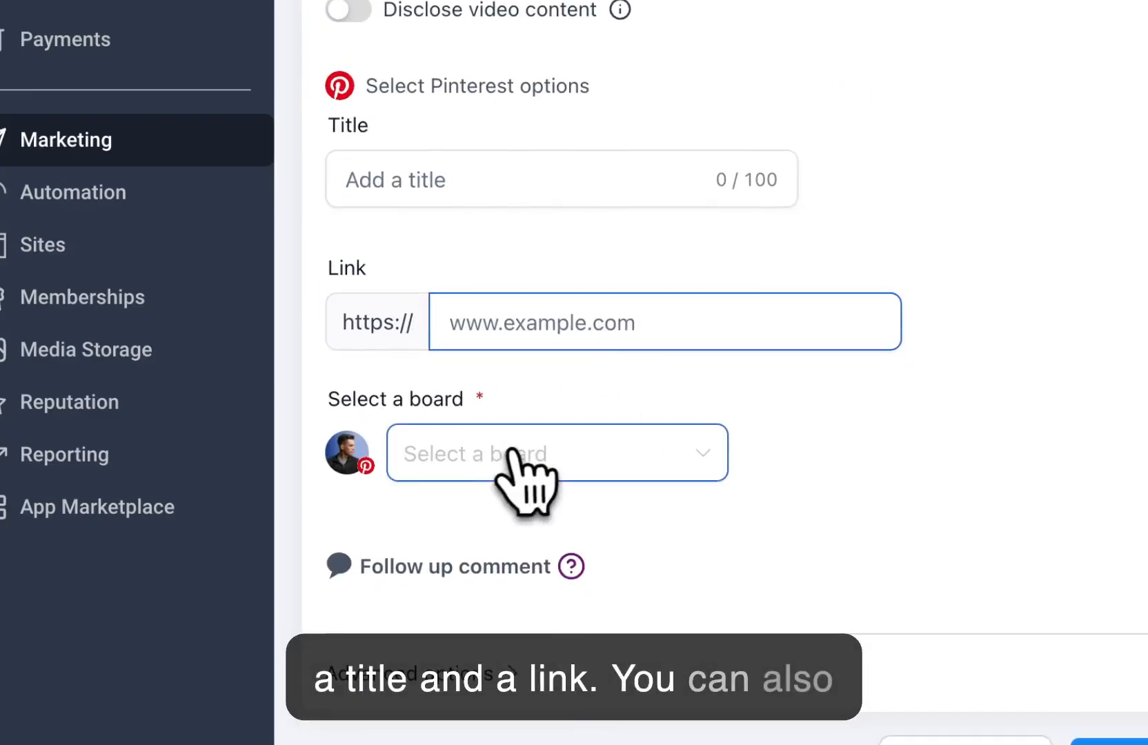
Check the Pinterest board choices, then expand the follow up comment section and examine which accounts it is posted on
{"action": "left_click", "coordinate": [535, 456]}
{"action": "left_click", "coordinate": [674, 382]}
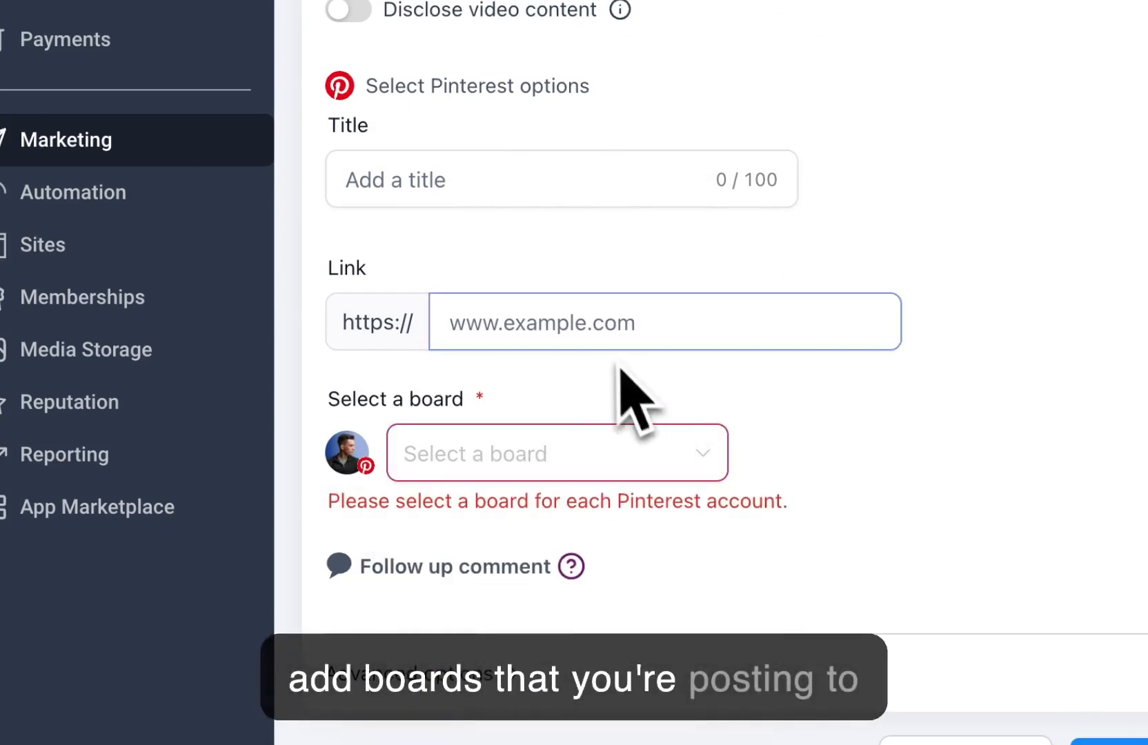
{"action": "left_click", "coordinate": [445, 567]}
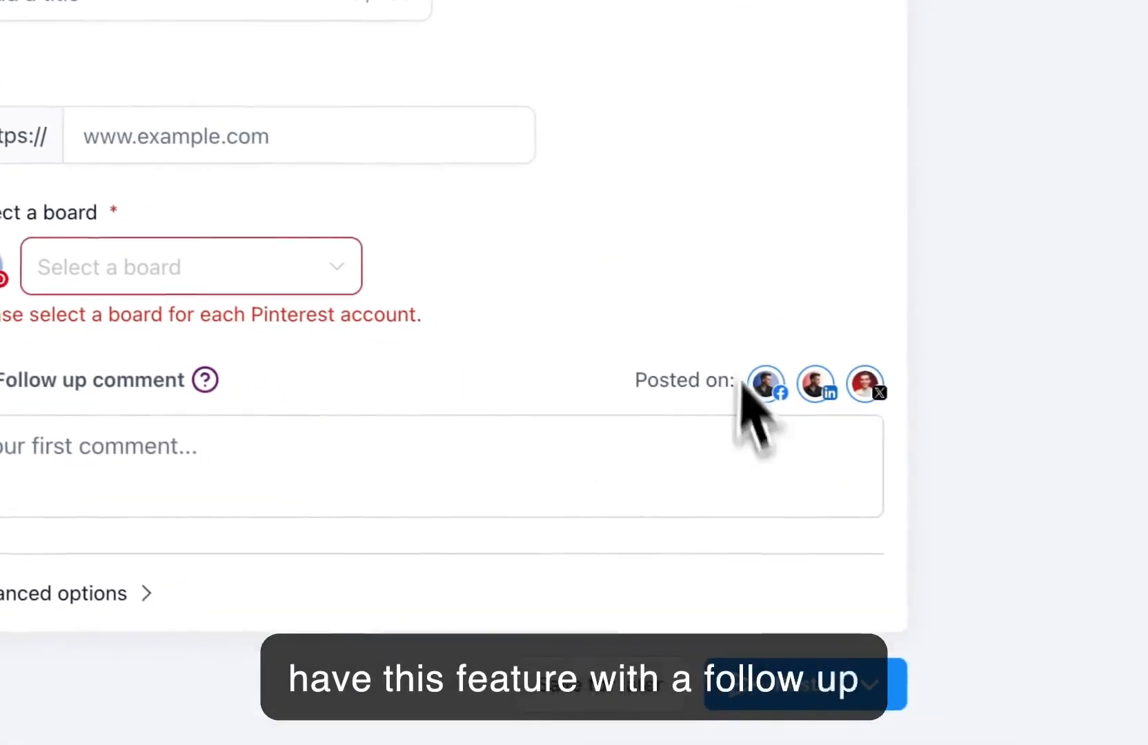
{"action": "left_click_drag", "start_coordinate": [709, 381], "coordinate": [726, 387]}
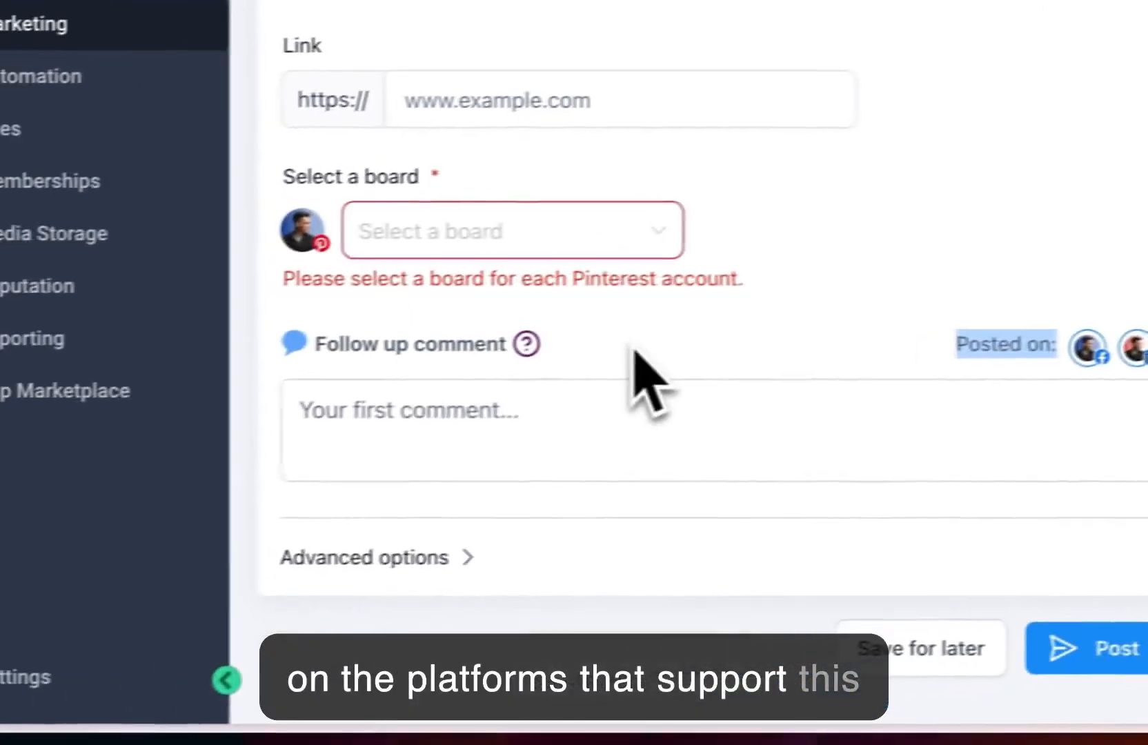
{"action": "left_click", "coordinate": [303, 374]}
Expand the advanced options and examine the category and tags settings
{"action": "left_click", "coordinate": [436, 555]}
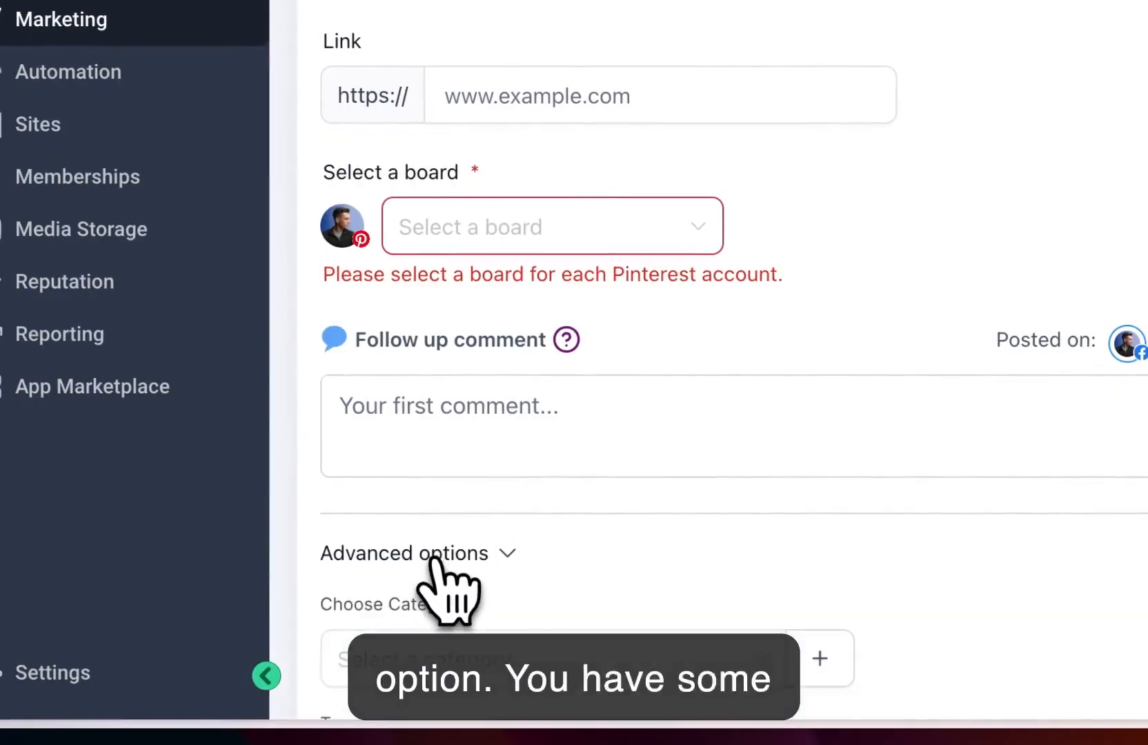
{"action": "scroll", "coordinate": [441, 561], "scroll_direction": "down", "scroll_amount": 4}
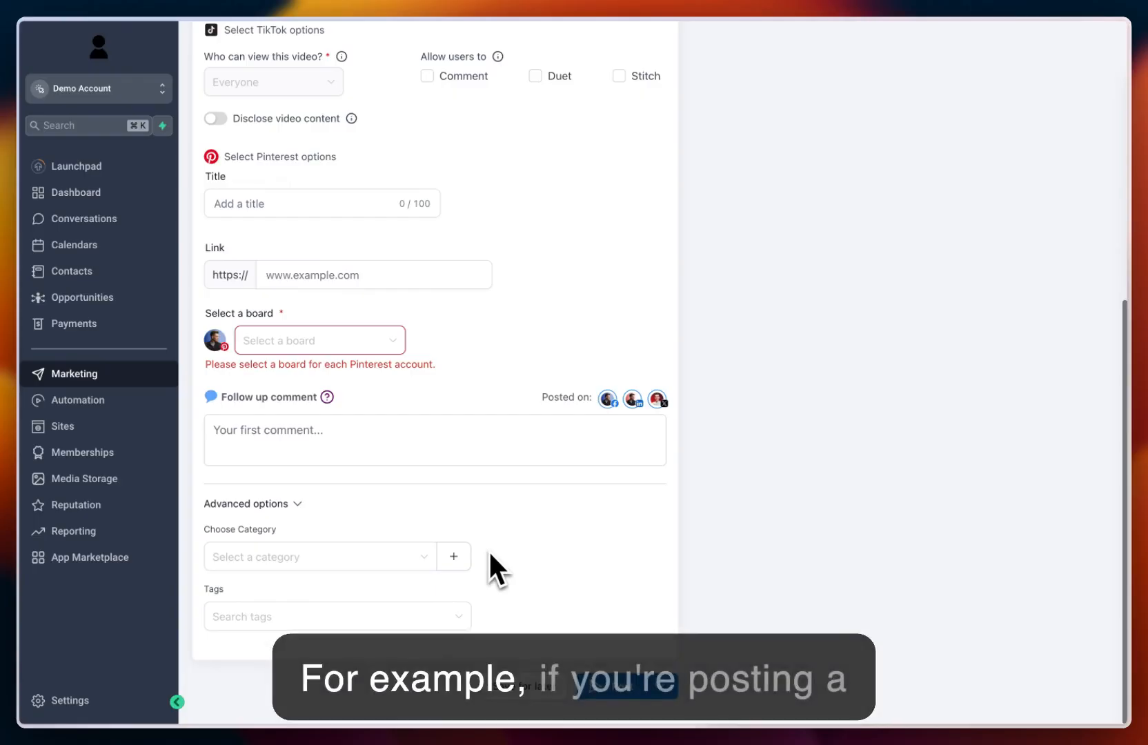
Generate an AI image from the description "Apple" in the Dreamlike style and add it to the post
{"action": "scroll", "coordinate": [487, 552], "scroll_direction": "up", "scroll_amount": 6}
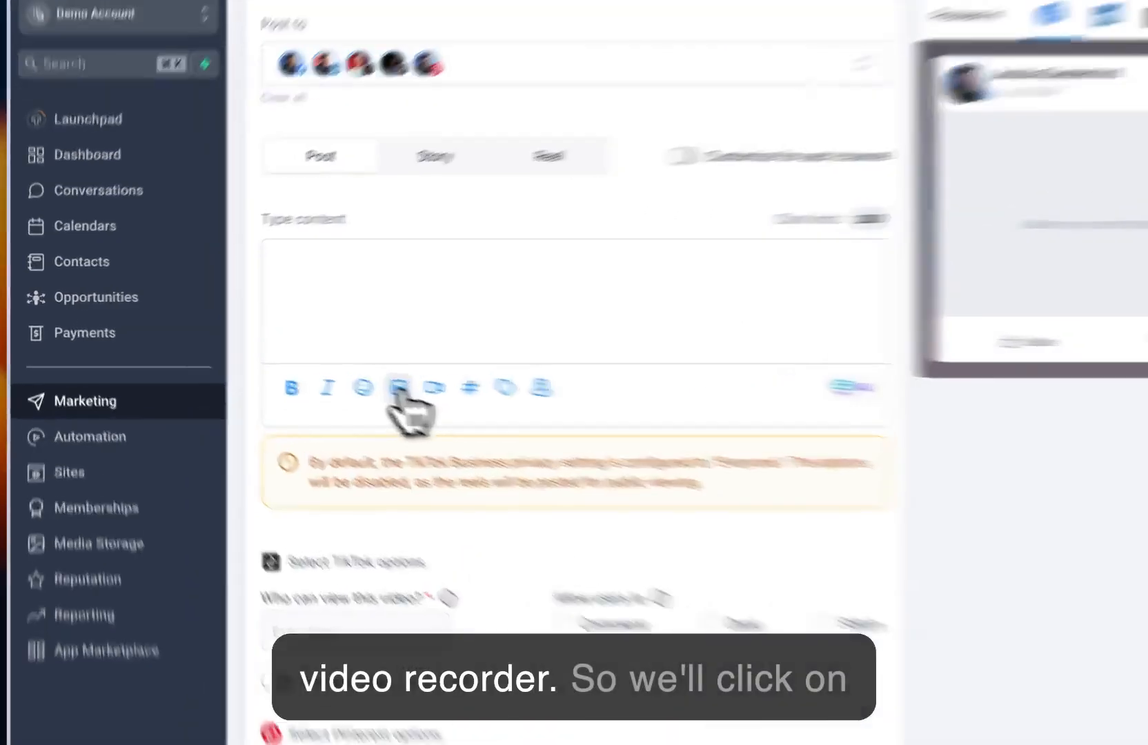
{"action": "left_click", "coordinate": [305, 364]}
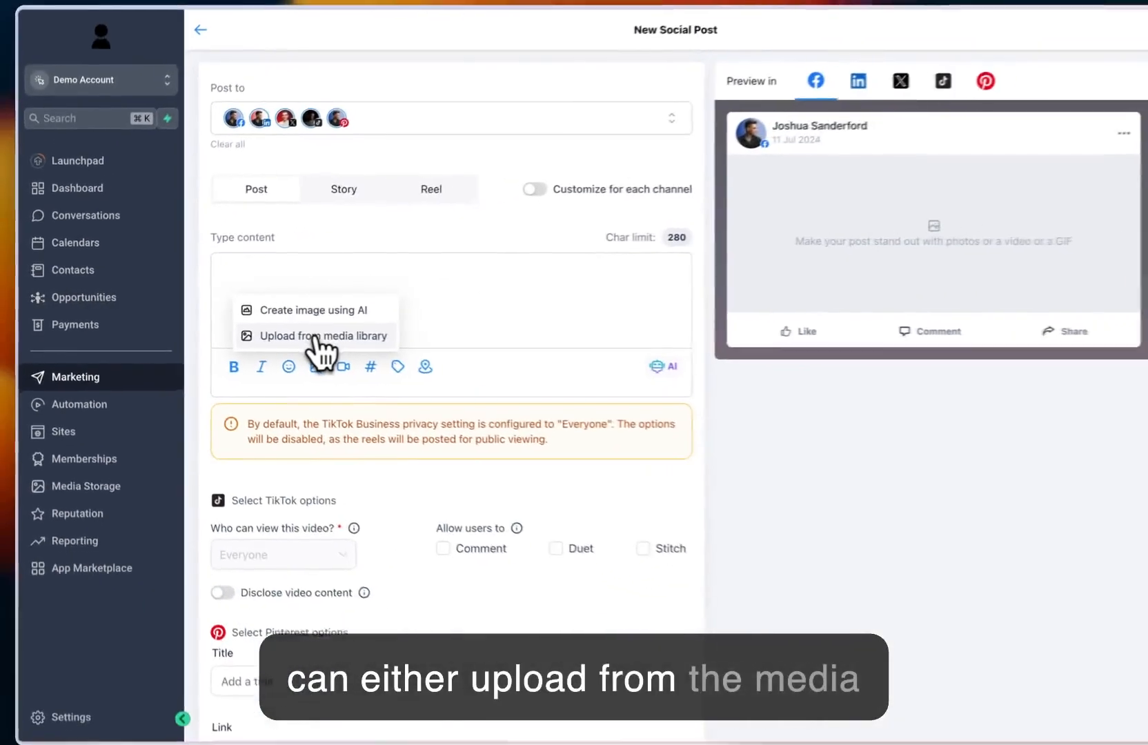
{"action": "left_click", "coordinate": [307, 310]}
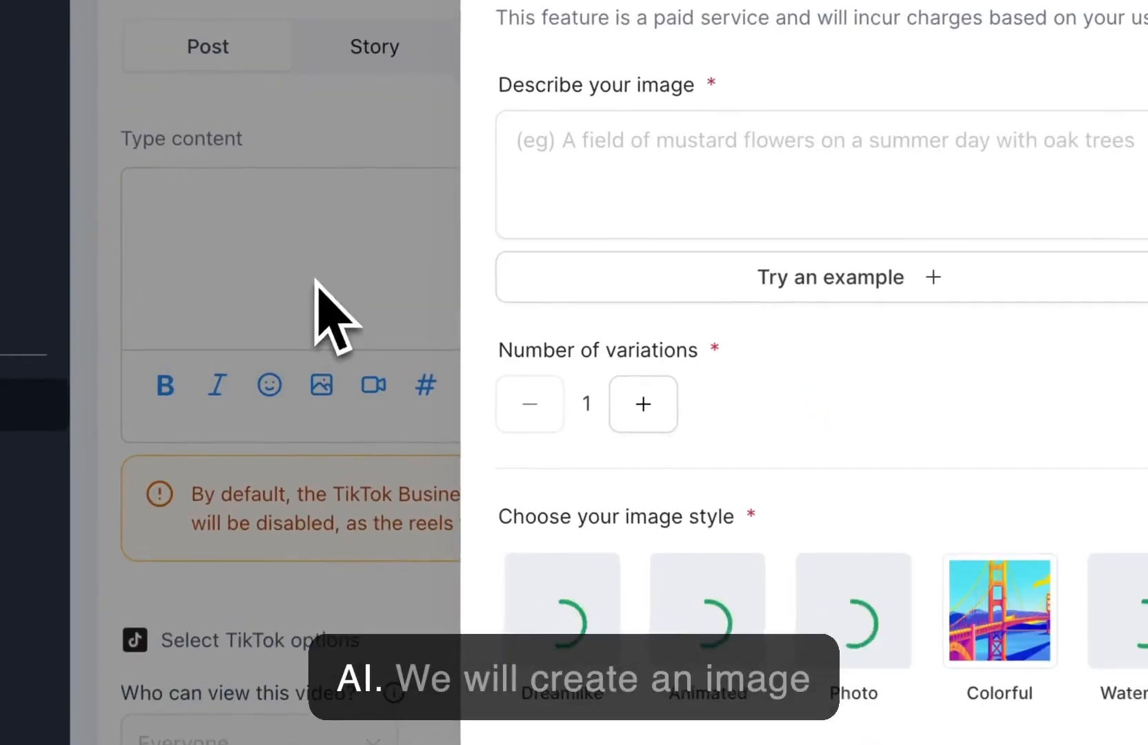
{"action": "left_click", "coordinate": [651, 145]}
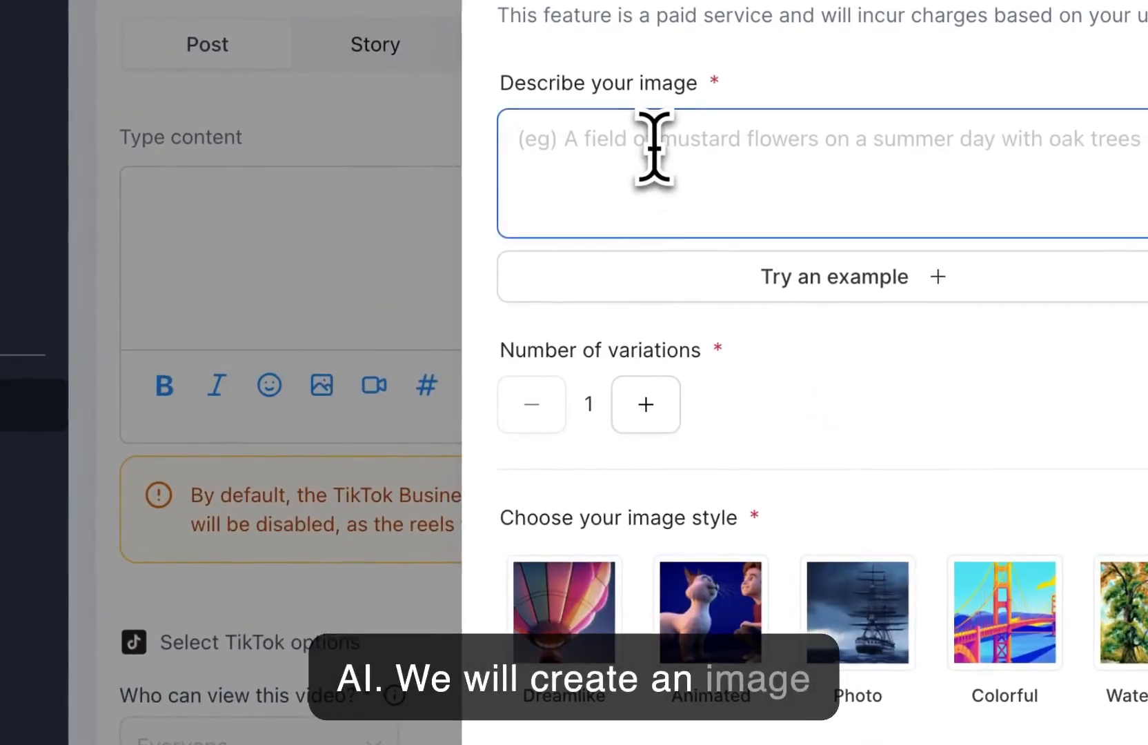
{"action": "type", "text": "Apple"}
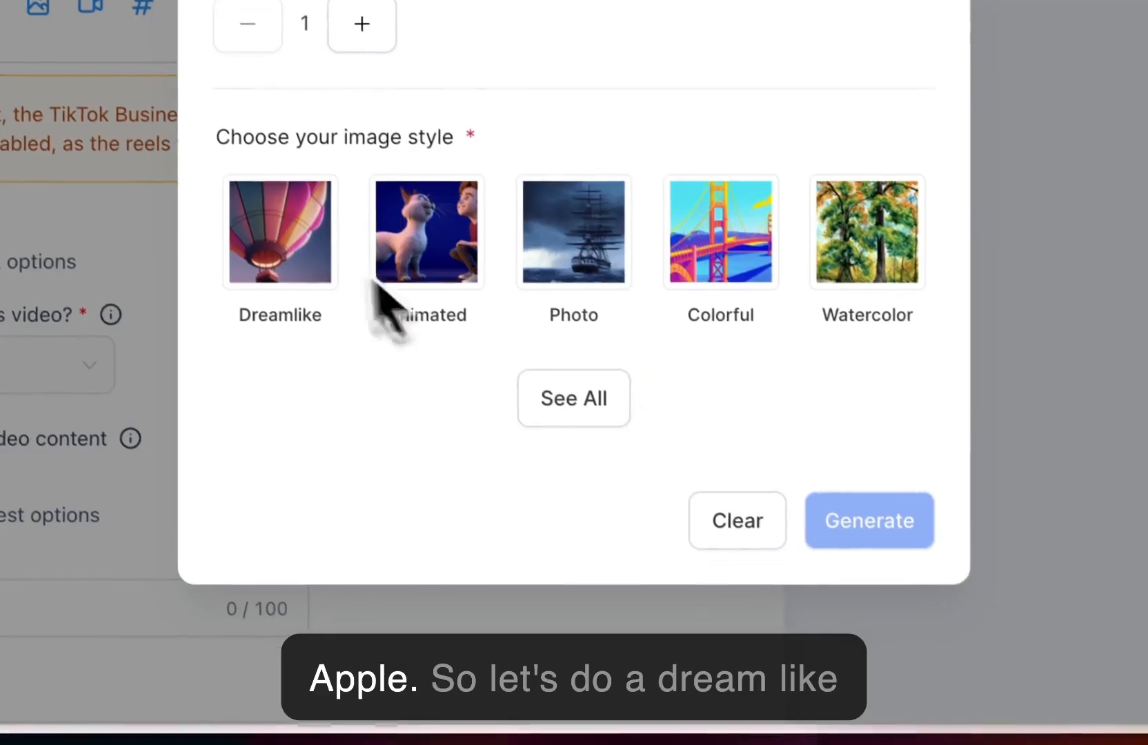
{"action": "left_click", "coordinate": [593, 640]}
{"action": "left_click", "coordinate": [852, 524]}
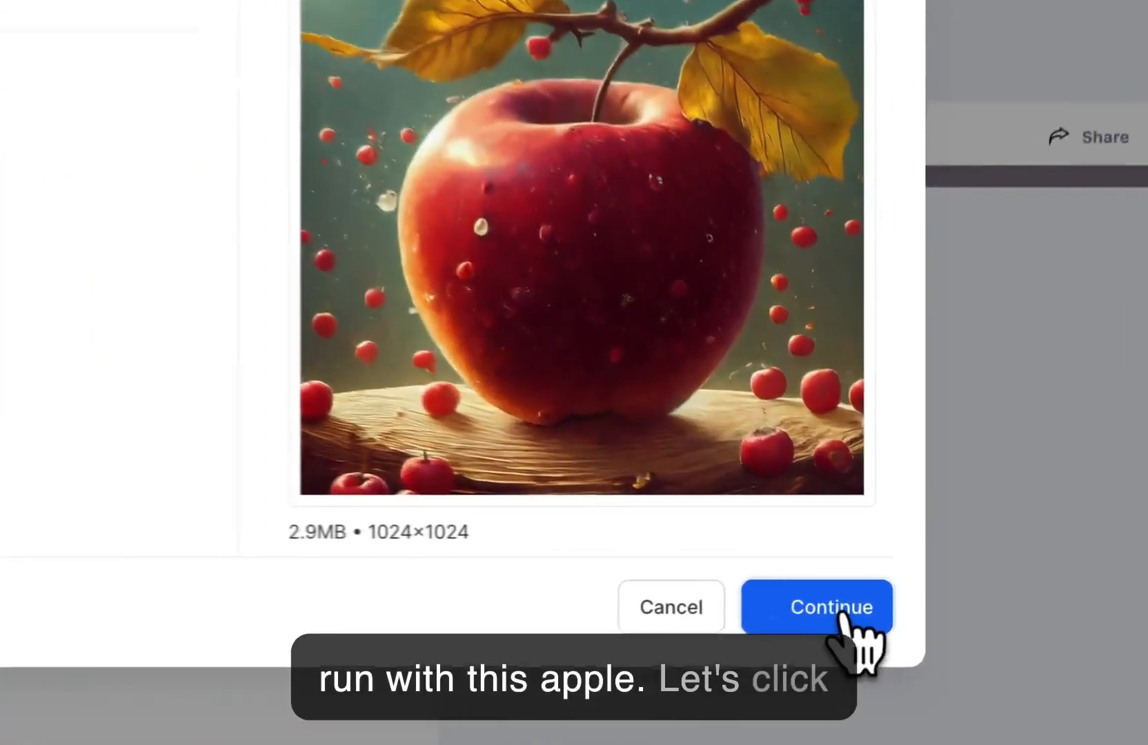
{"action": "left_click", "coordinate": [890, 592]}
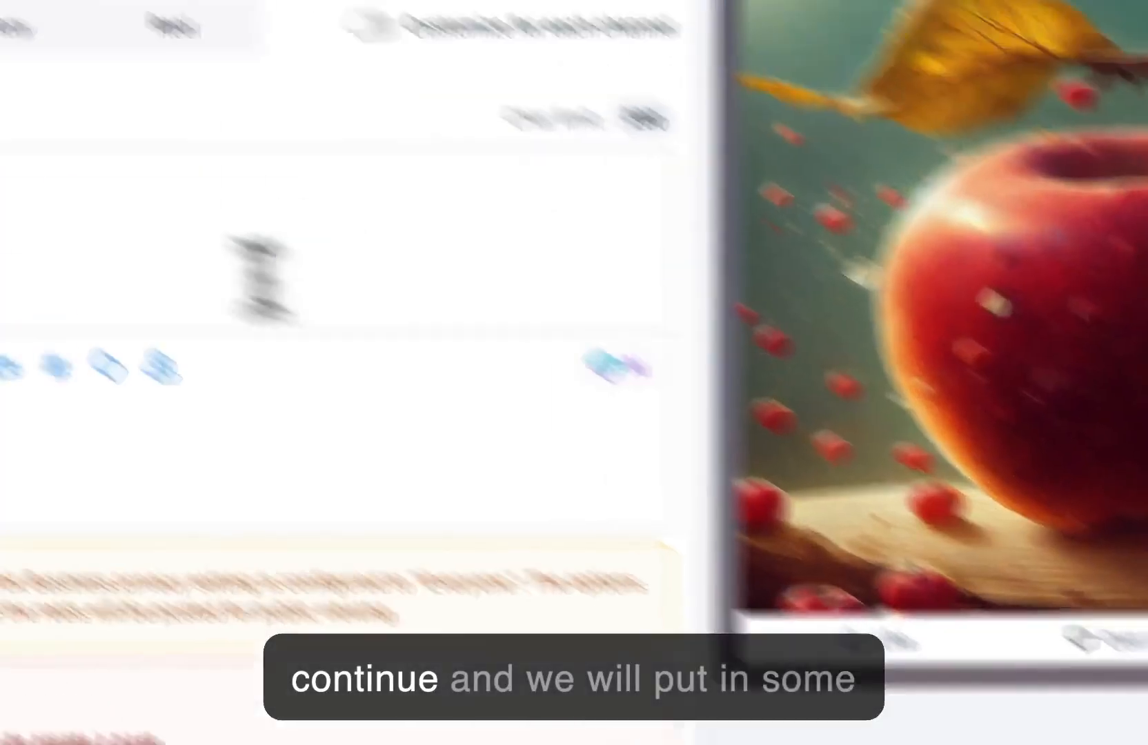
Enter "The Apple" as the post's content and check the TikTok requirement notice below it
{"action": "left_click", "coordinate": [309, 402]}
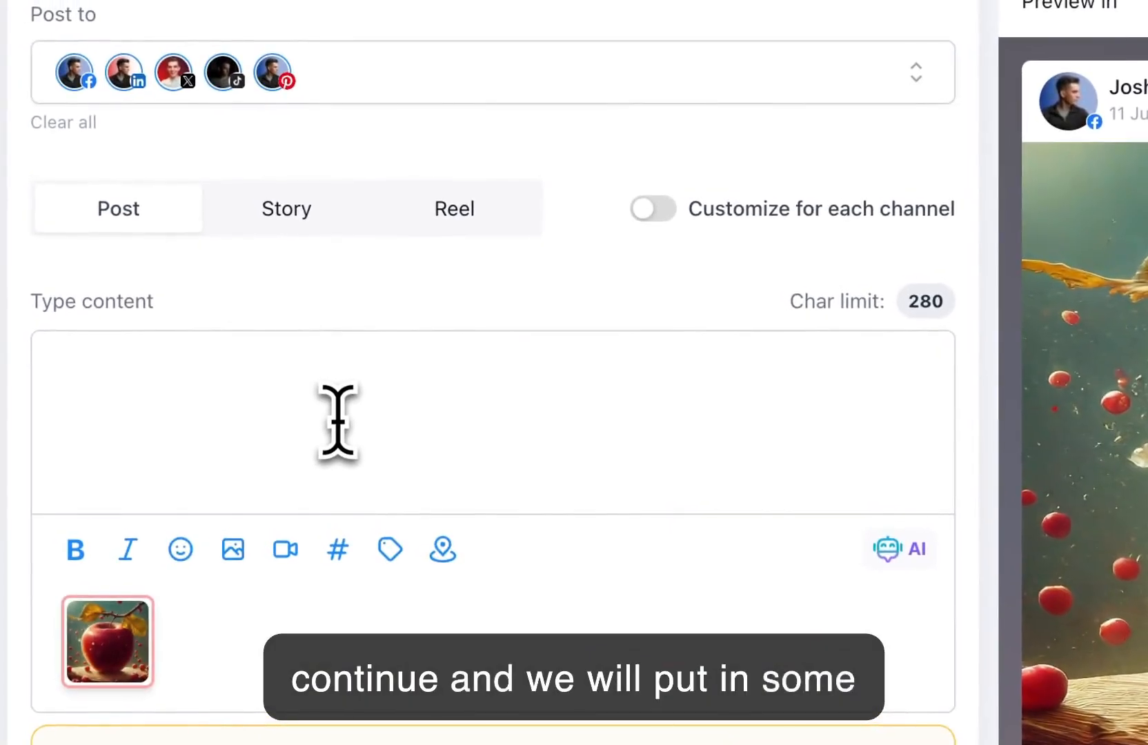
{"action": "type", "text": "The Apple"}
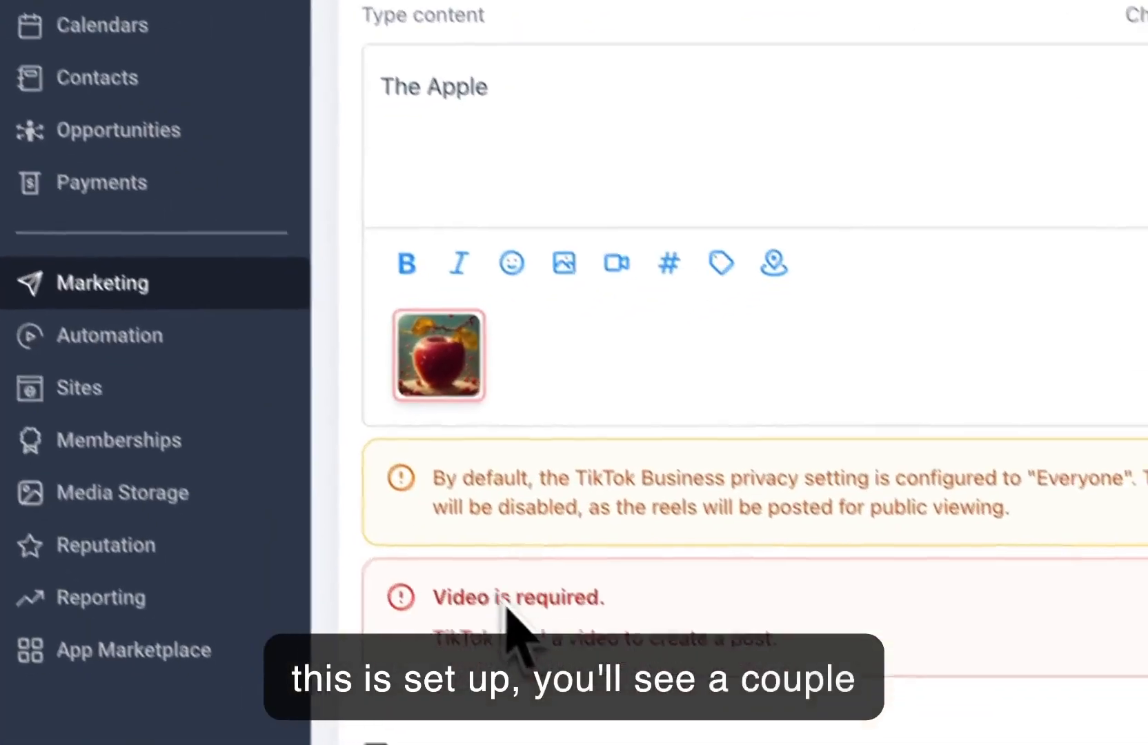
{"action": "left_click_drag", "start_coordinate": [380, 595], "coordinate": [738, 622]}
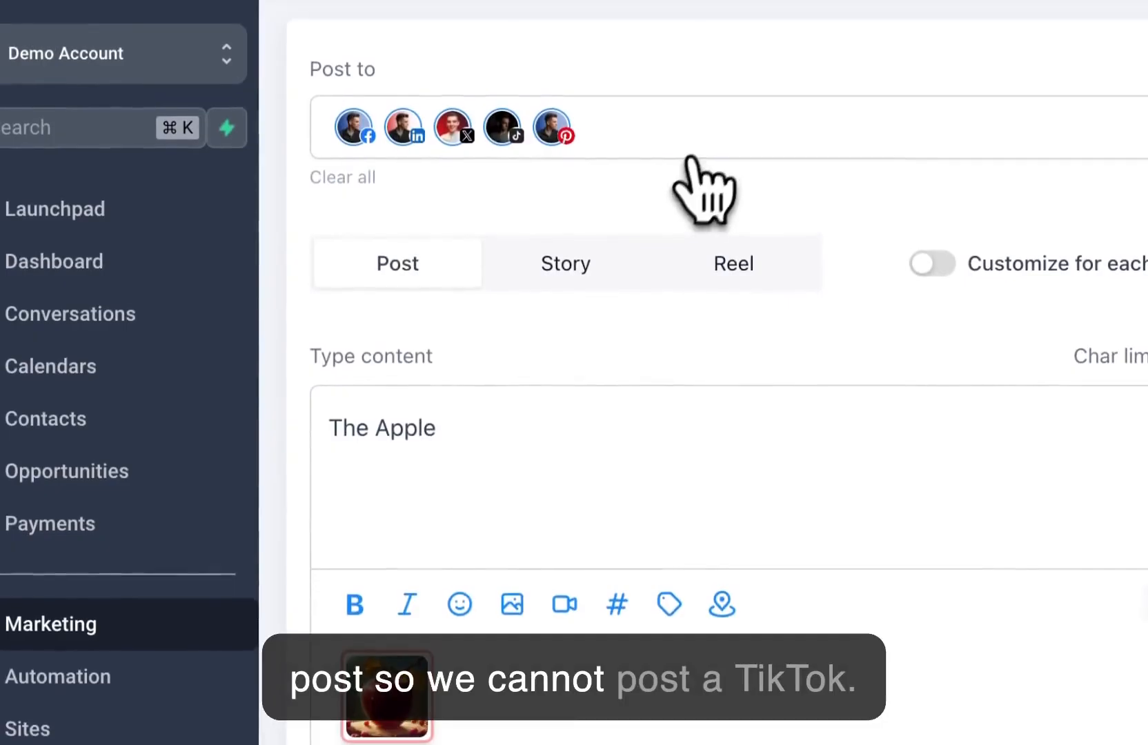
Deselect the TikTok account from the accounts the post goes to
{"action": "left_click", "coordinate": [687, 27]}
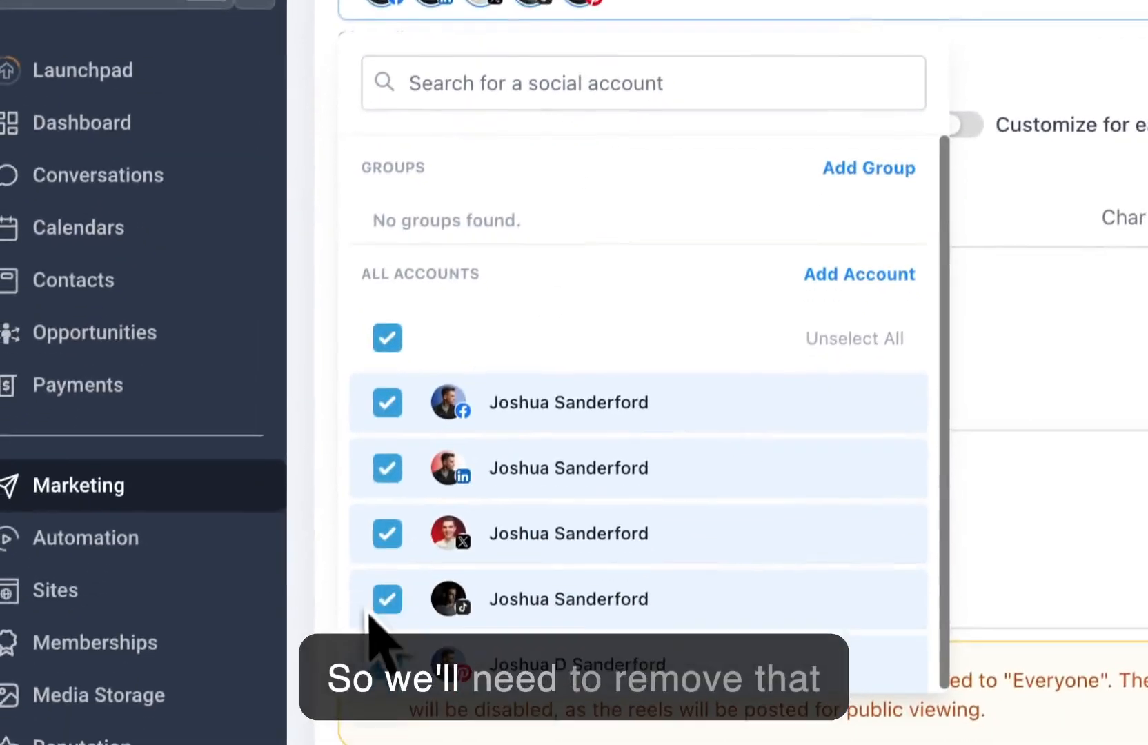
{"action": "left_click", "coordinate": [374, 666]}
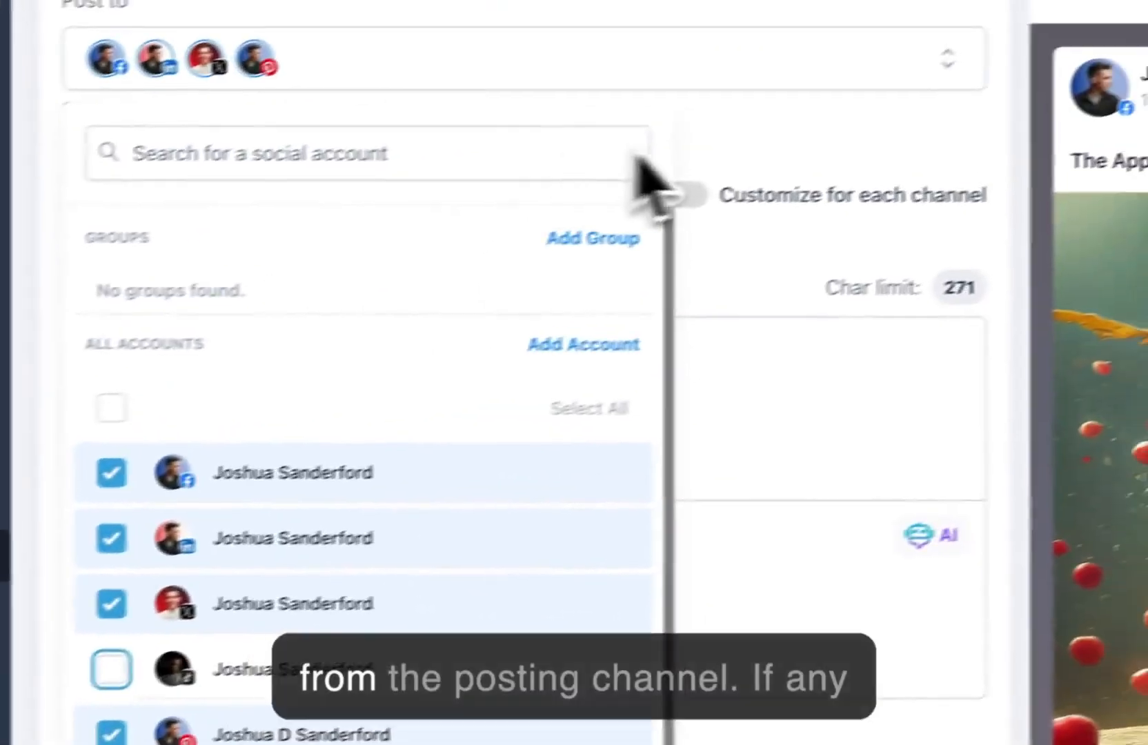
{"action": "left_click", "coordinate": [733, 137]}
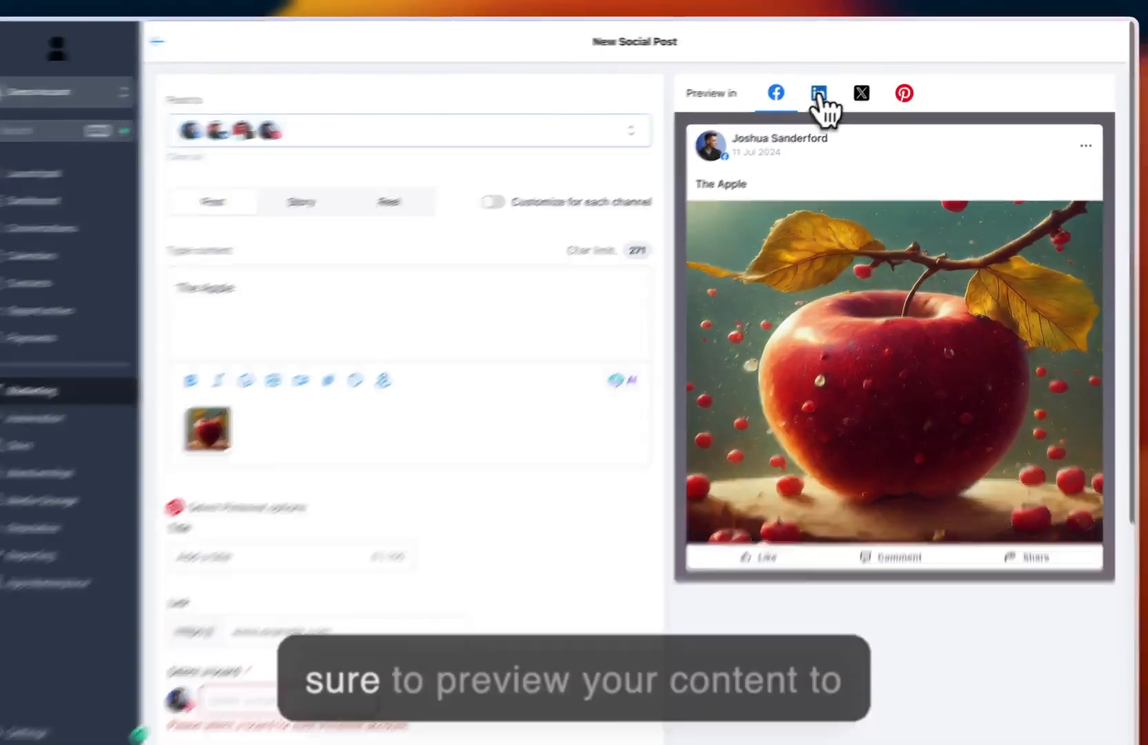
Preview the post for LinkedIn, X and Pinterest, and return to the Facebook preview
{"action": "left_click", "coordinate": [825, 95]}
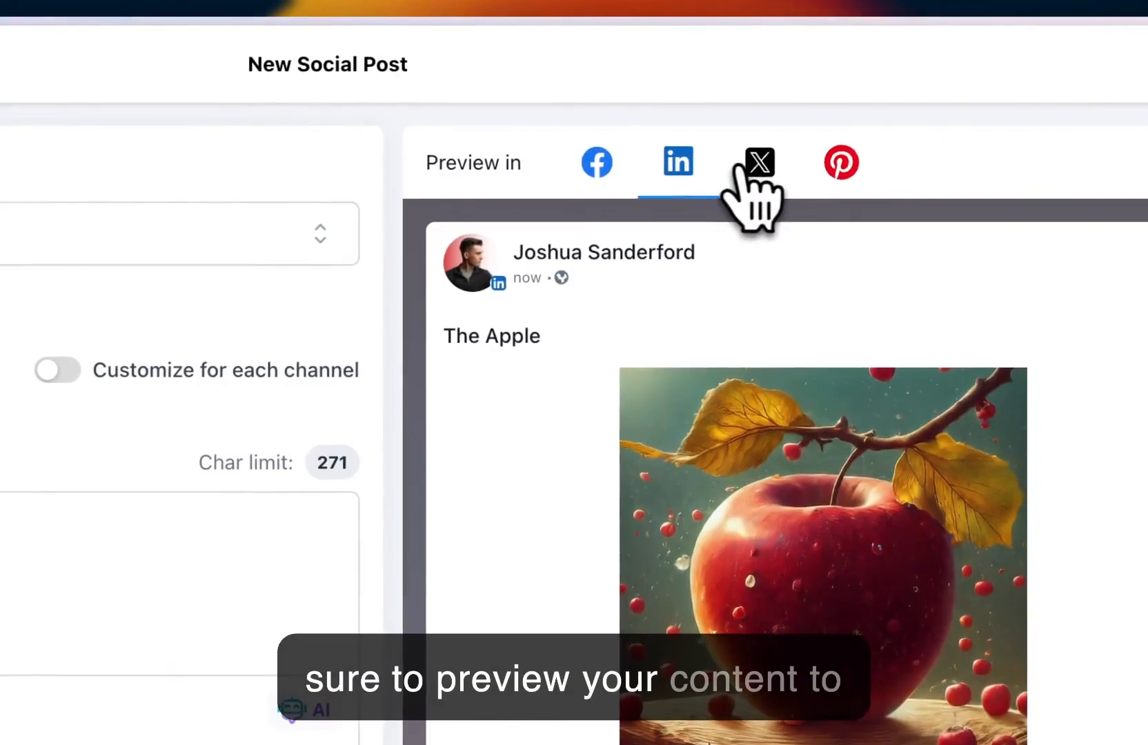
{"action": "left_click", "coordinate": [745, 165]}
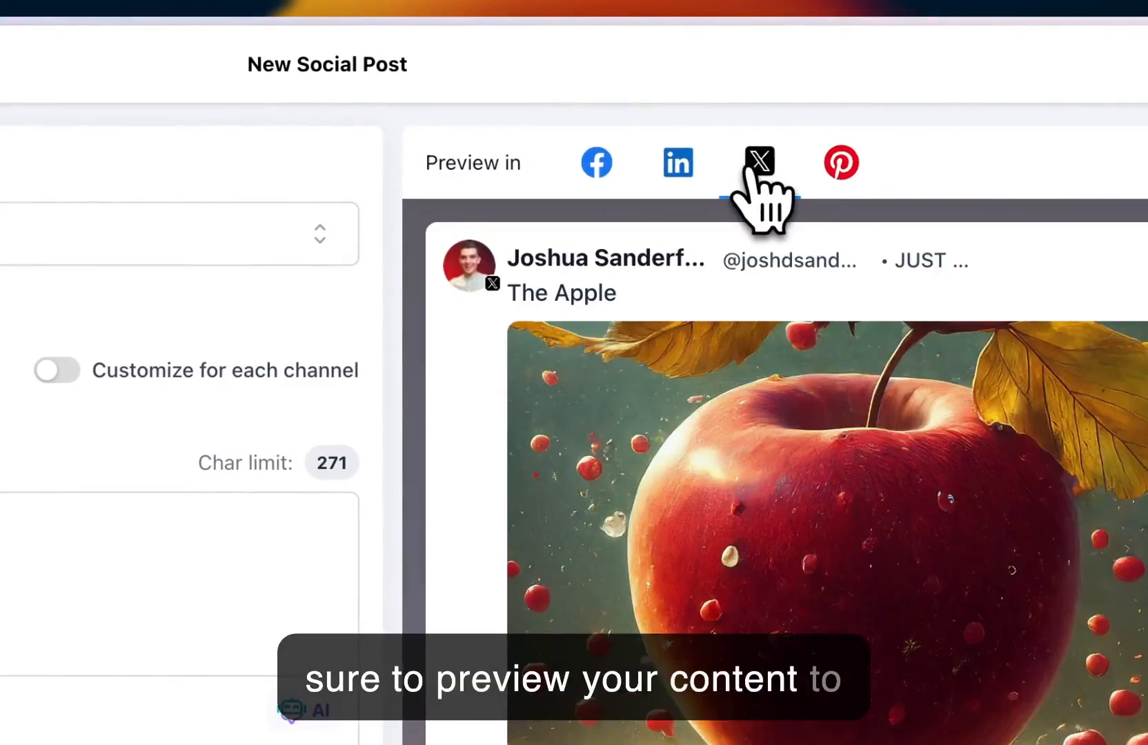
{"action": "left_click", "coordinate": [840, 164]}
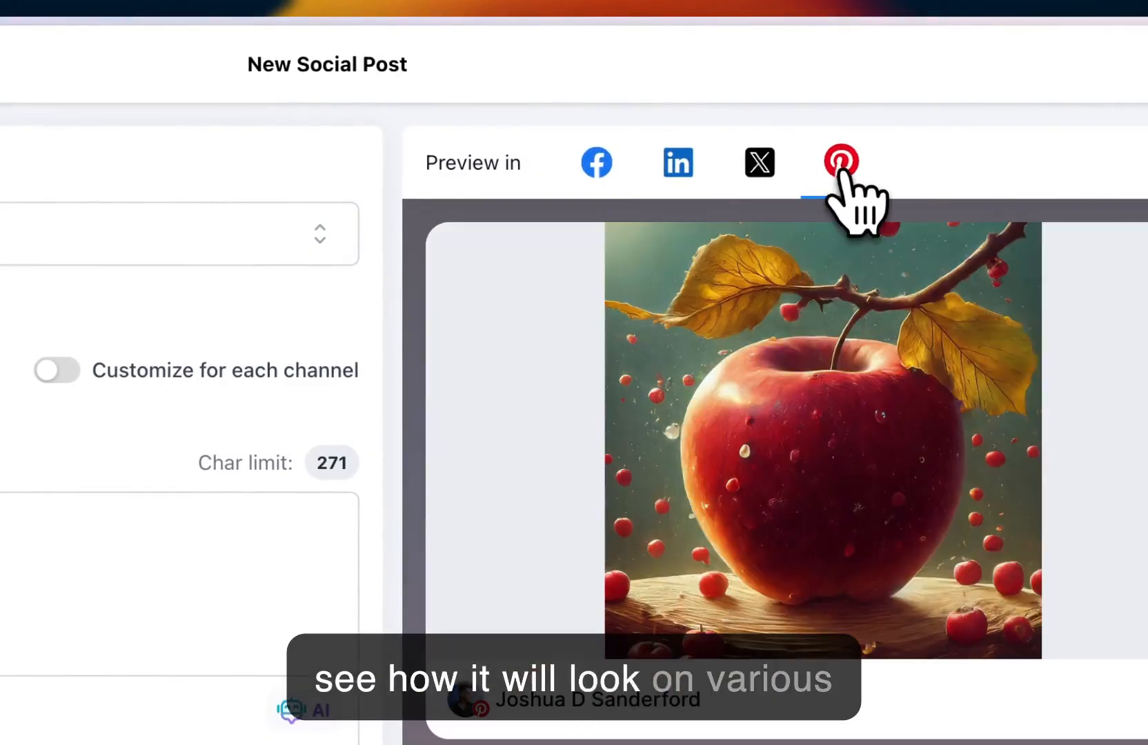
{"action": "left_click", "coordinate": [596, 166]}
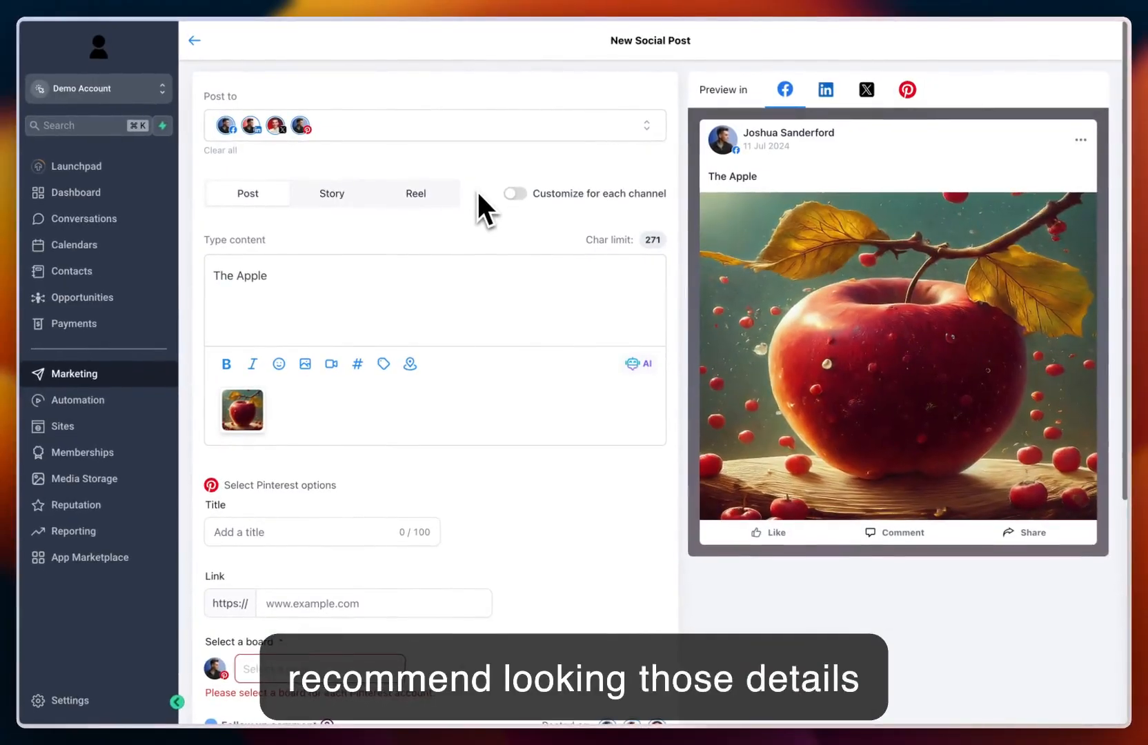
Examine the available posting options and the Schedule Post date and time settings, then cancel the scheduling
{"action": "scroll", "coordinate": [679, 299], "scroll_direction": "down", "scroll_amount": 4}
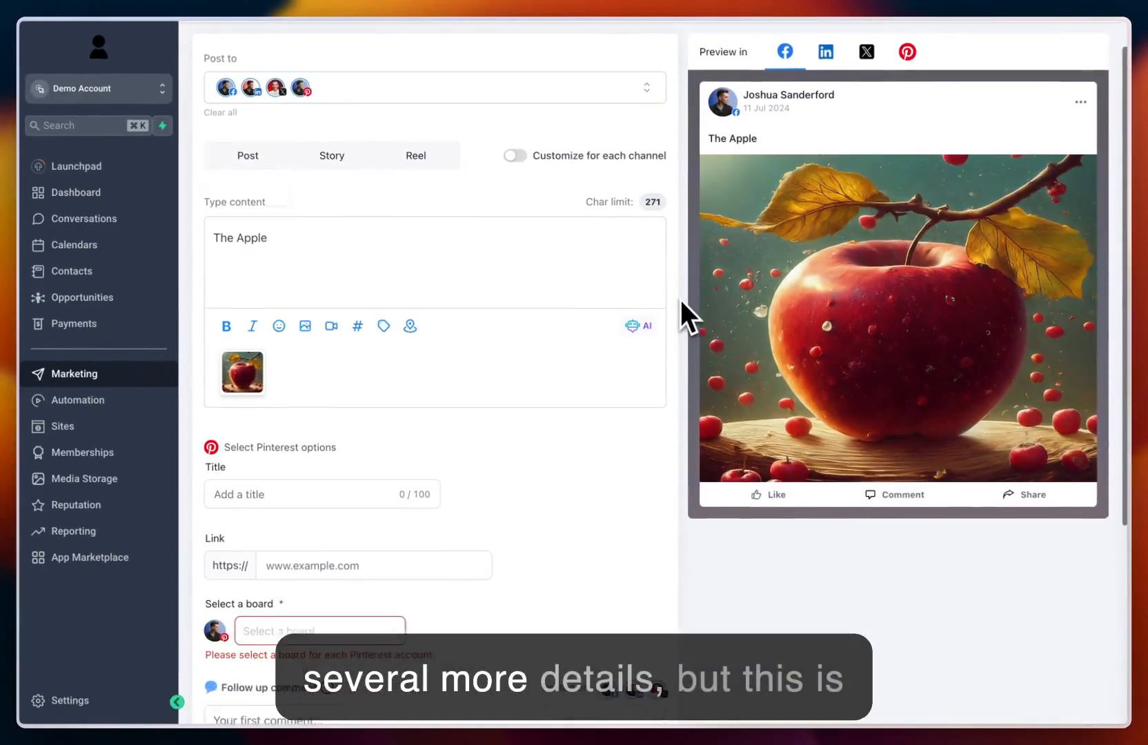
{"action": "scroll", "coordinate": [680, 298], "scroll_direction": "down", "scroll_amount": 1}
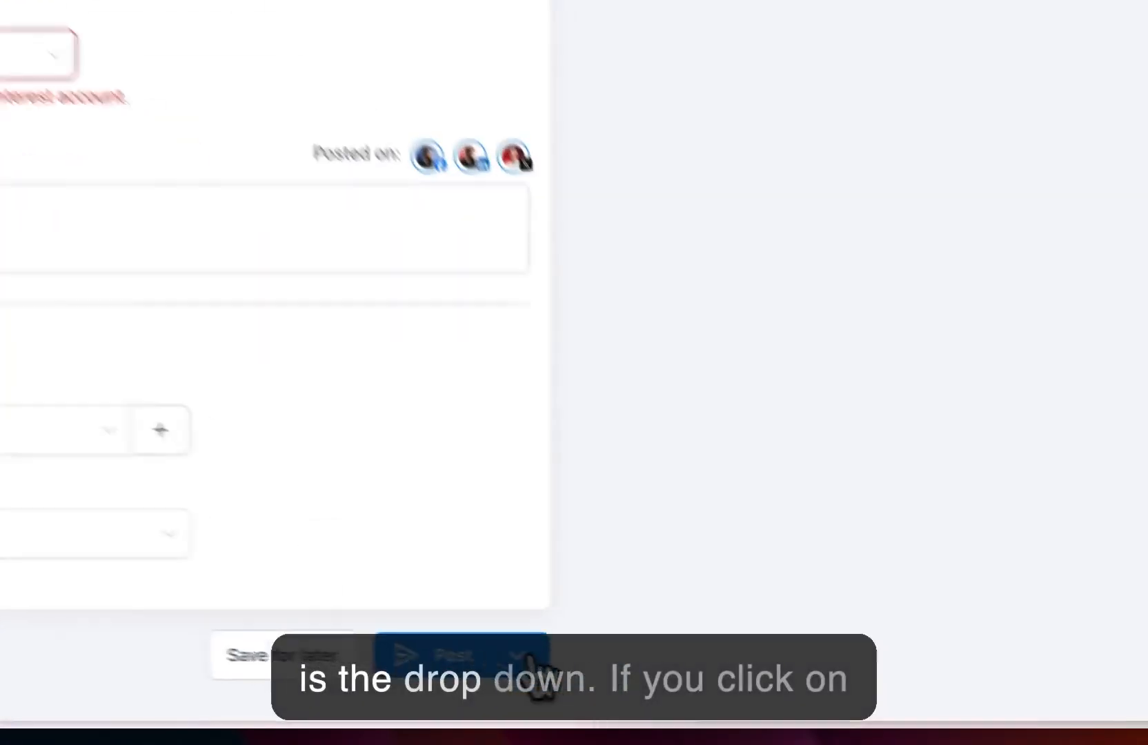
{"action": "left_click", "coordinate": [663, 690]}
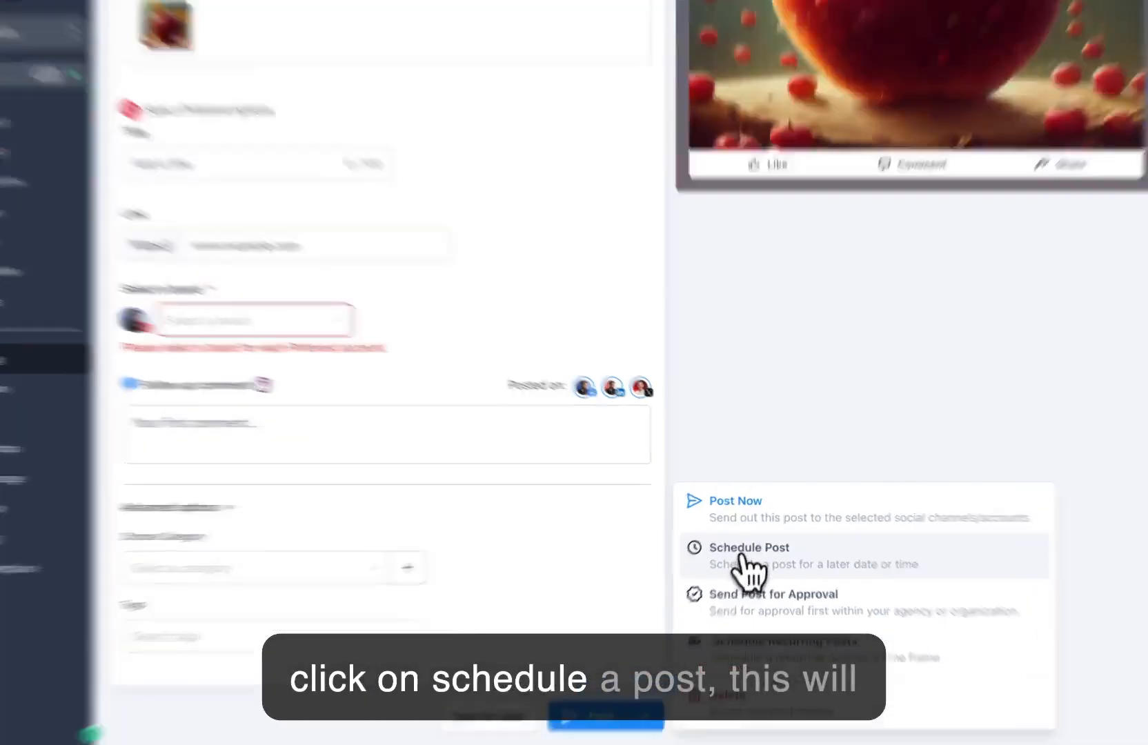
{"action": "left_click", "coordinate": [739, 545]}
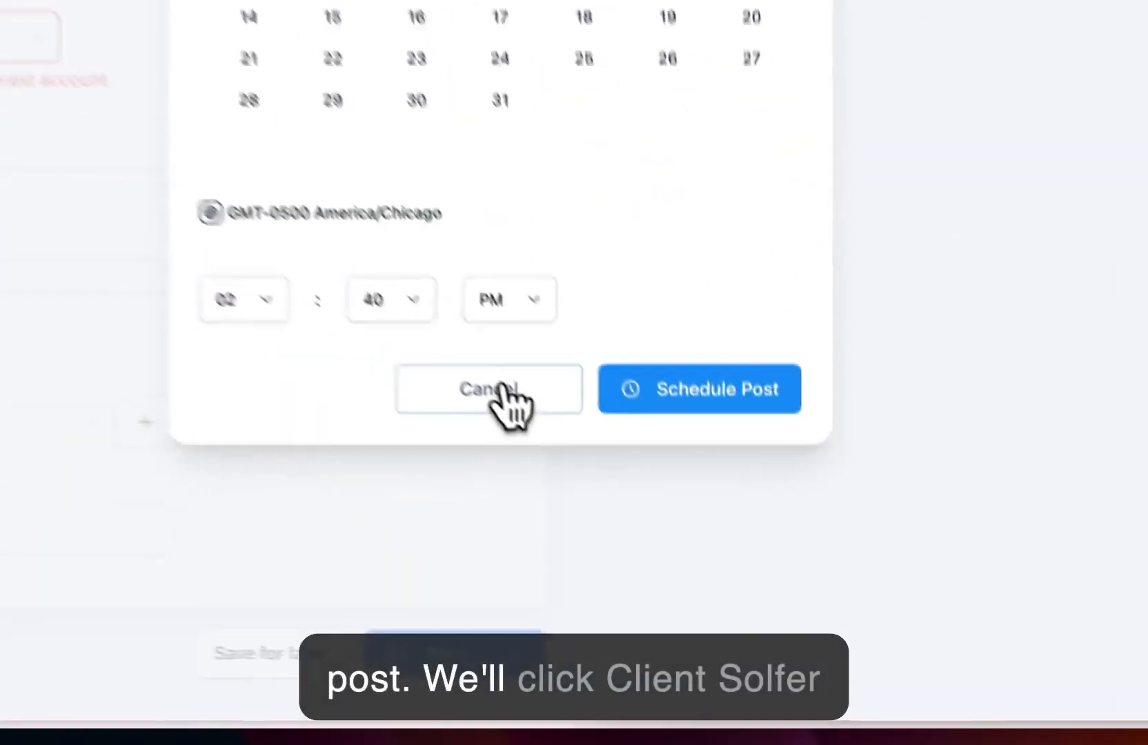
{"action": "left_click", "coordinate": [639, 544]}
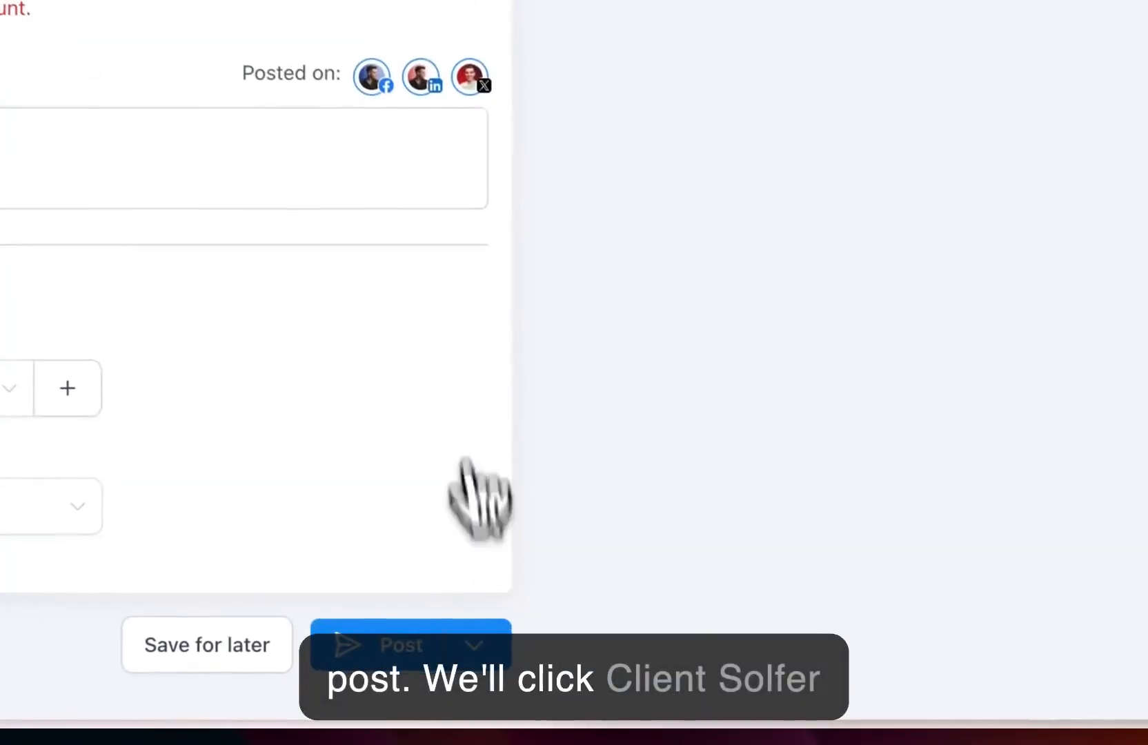
Examine the Send Post for Approval settings, including the approver selection, and cancel the request
{"action": "left_click", "coordinate": [486, 645]}
{"action": "left_click", "coordinate": [656, 459]}
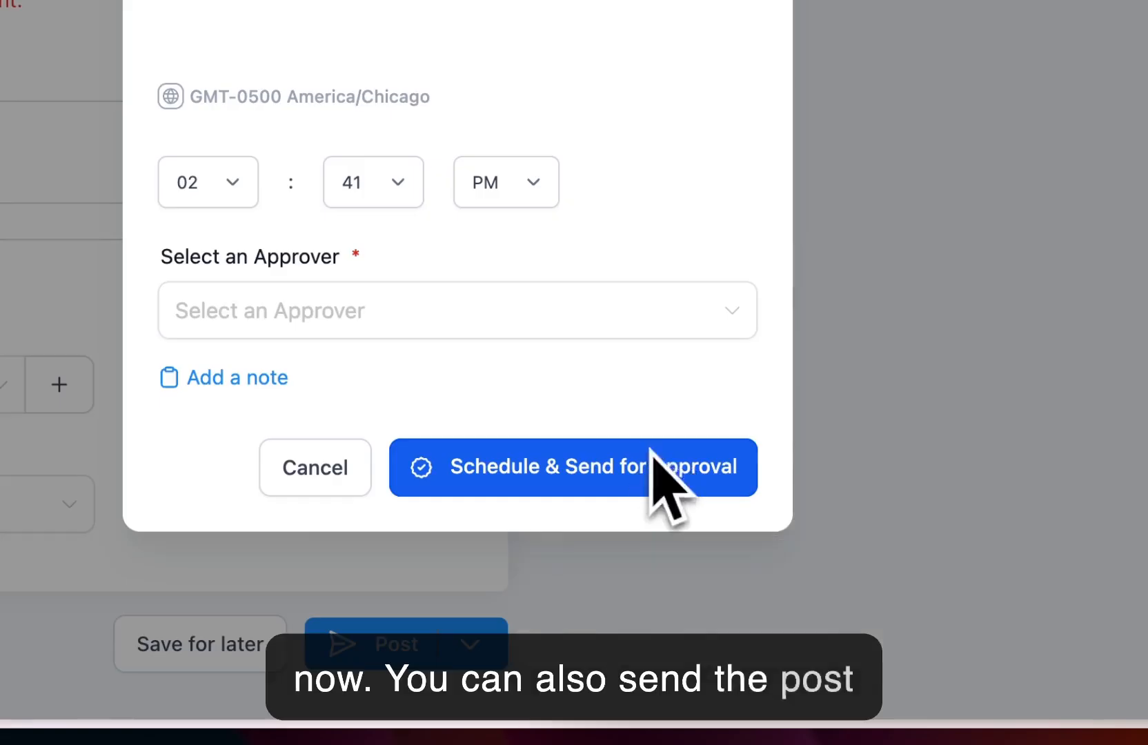
{"action": "left_click", "coordinate": [453, 302]}
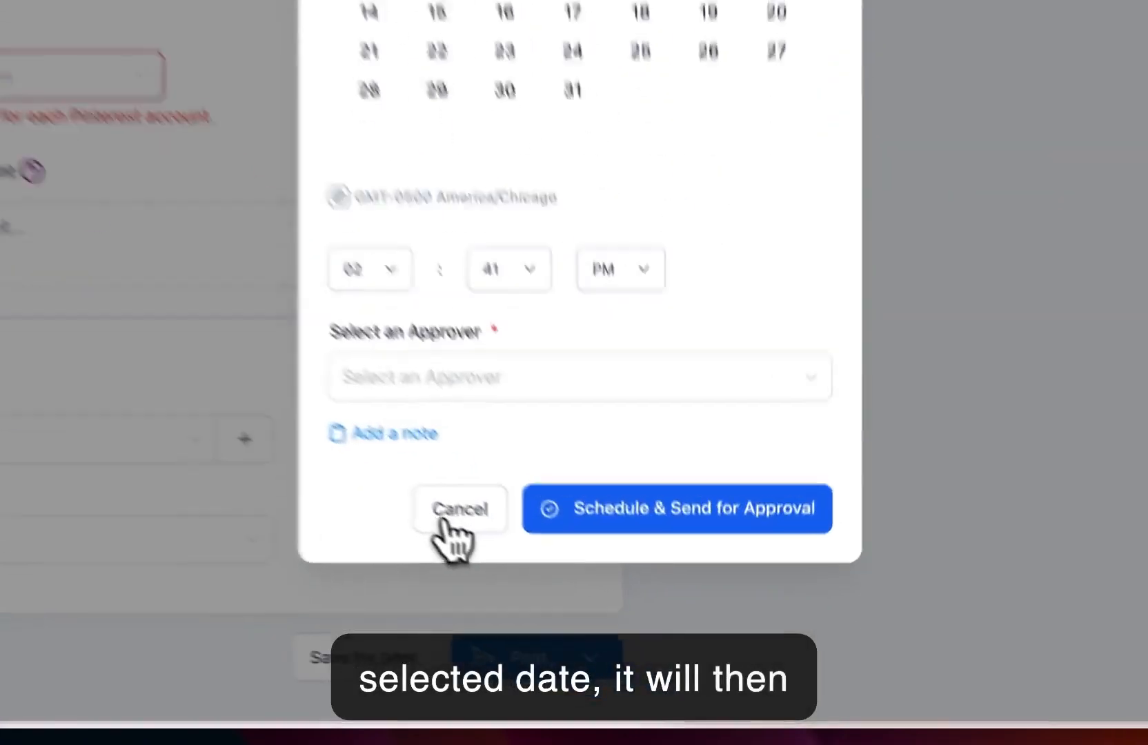
{"action": "left_click", "coordinate": [582, 598]}
Open the Schedule Recurring Posts settings and examine the available repeat intervals
{"action": "left_click", "coordinate": [659, 685]}
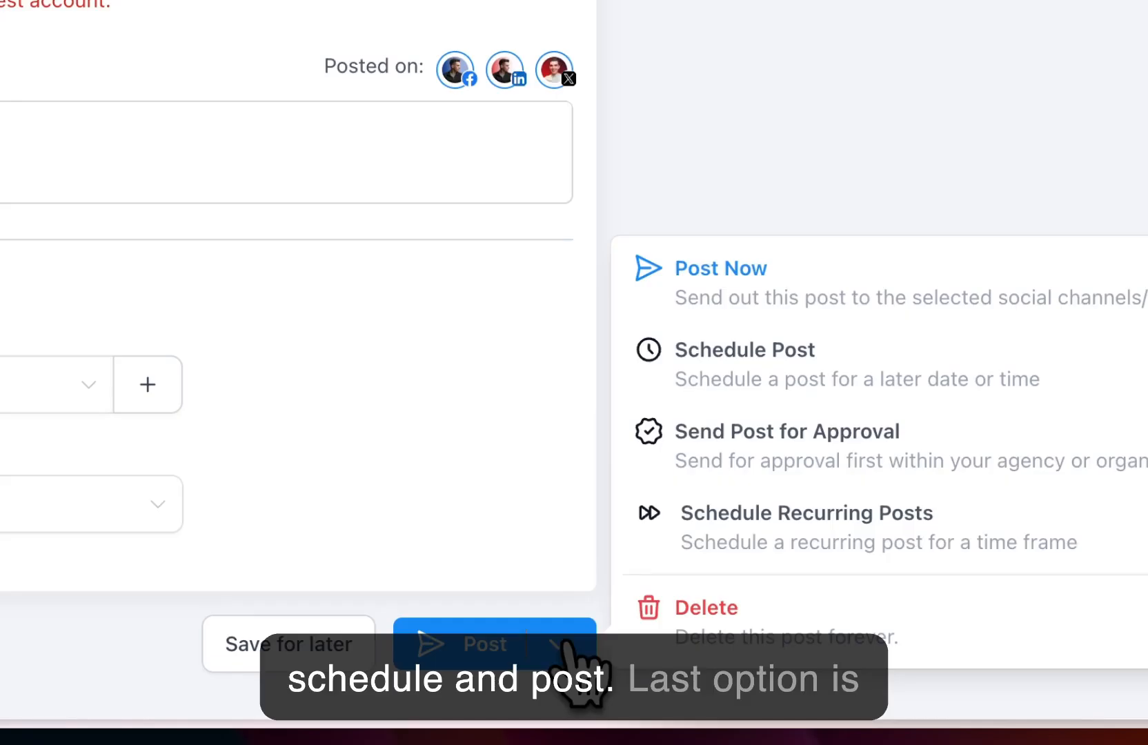
{"action": "left_click", "coordinate": [772, 526]}
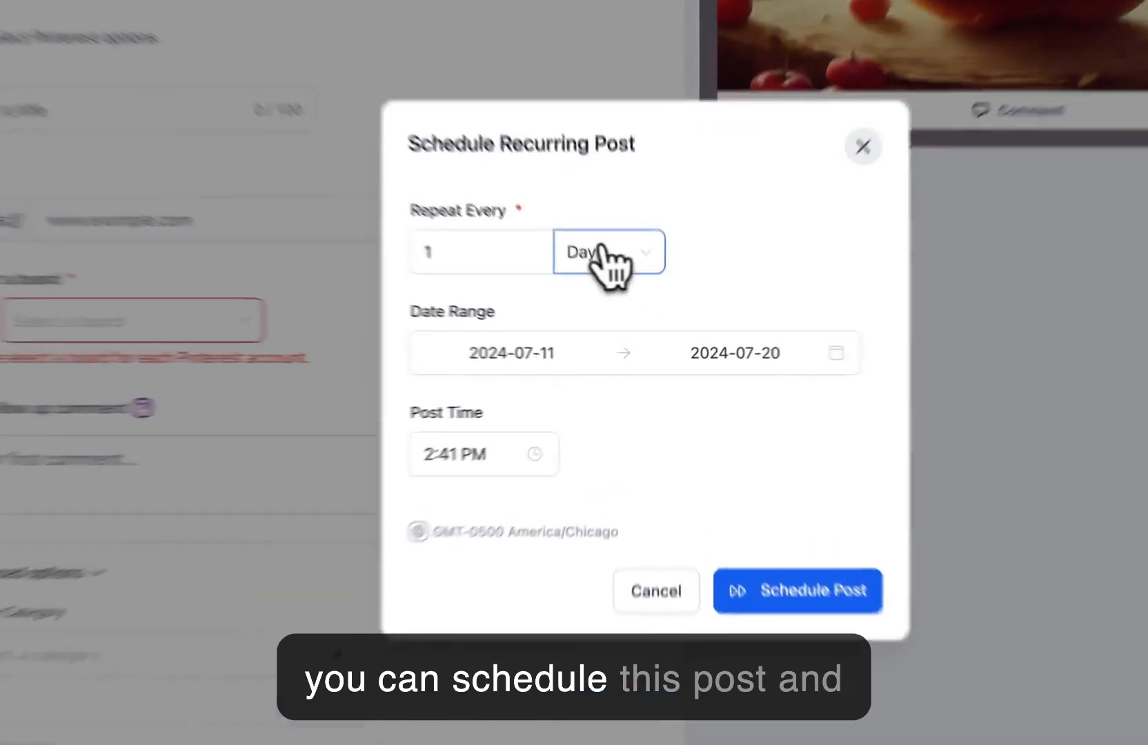
{"action": "left_click", "coordinate": [628, 296]}
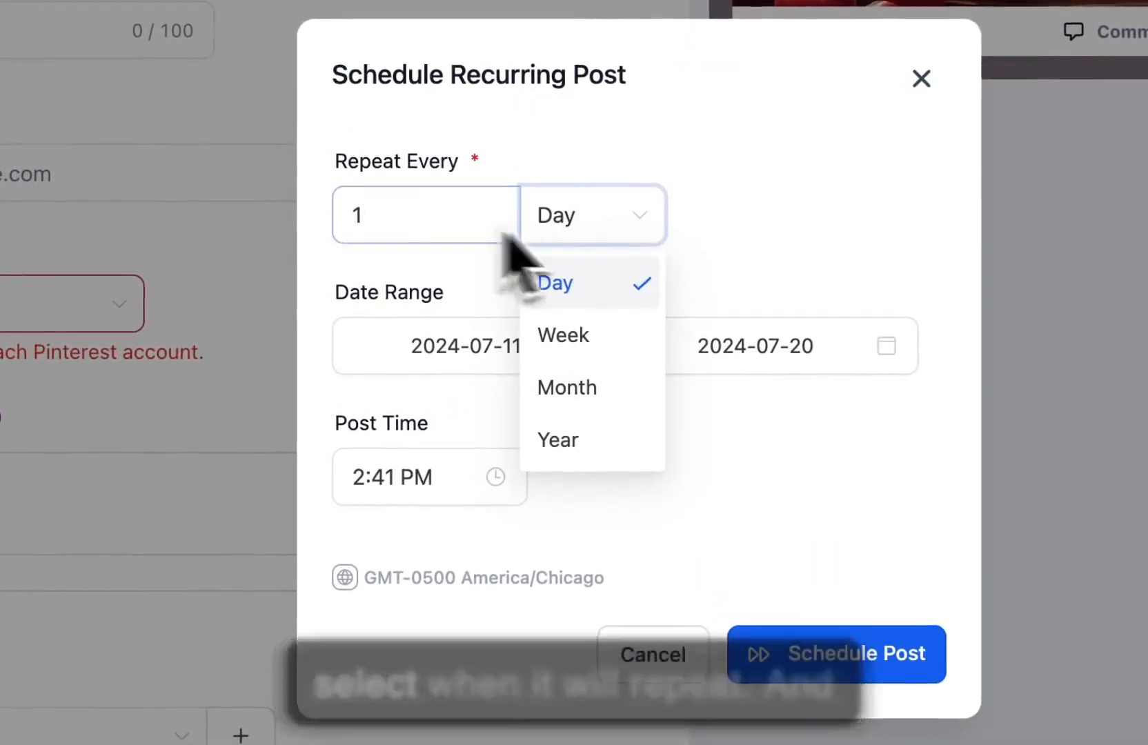